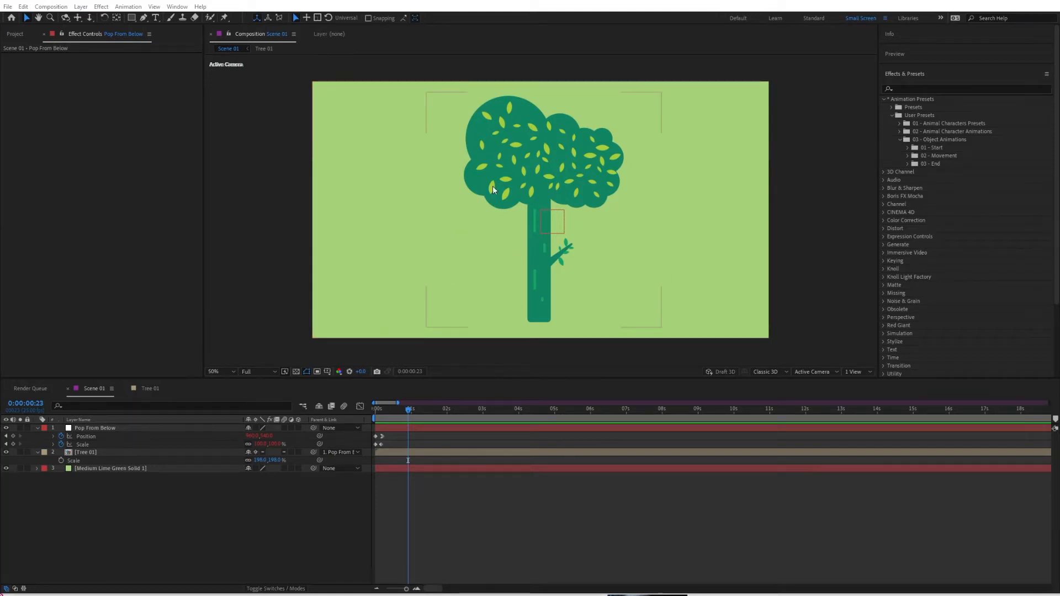
- Examine the first second of the tree's pop-up animation and the keyframed properties of the Pop From Below layer
left_click(376, 413)
left_click_drag(376, 418, 398, 414)
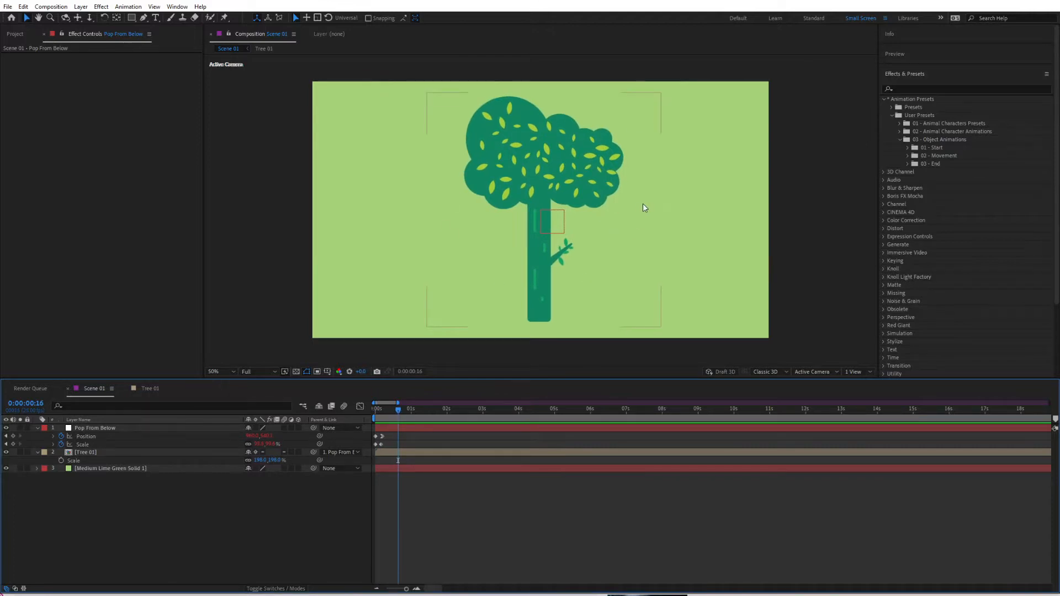
key("Page_Down")
key("Page_Down")
key("Page_Down")
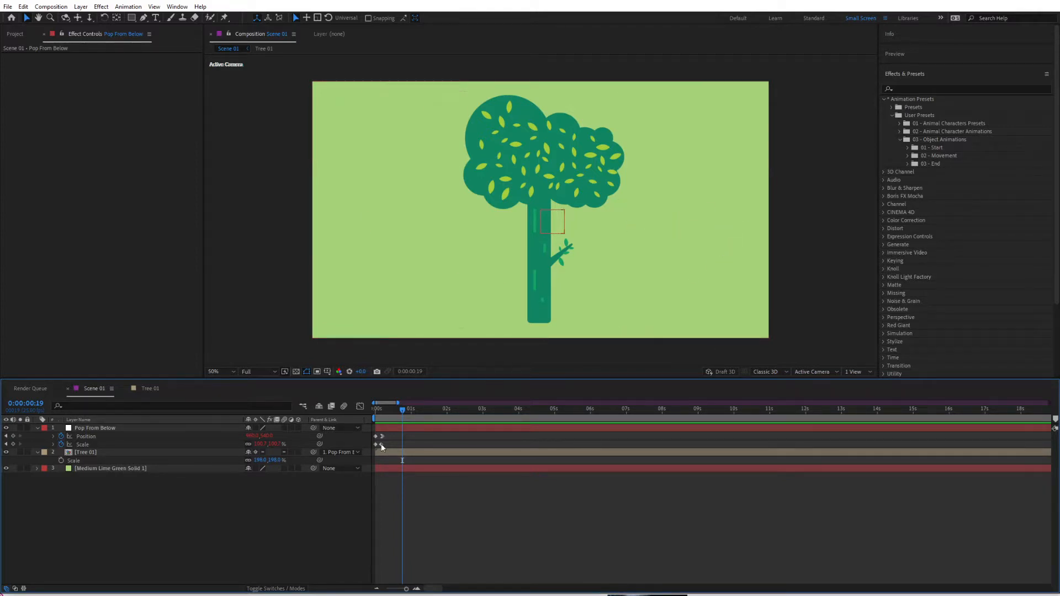
left_click(6, 437)
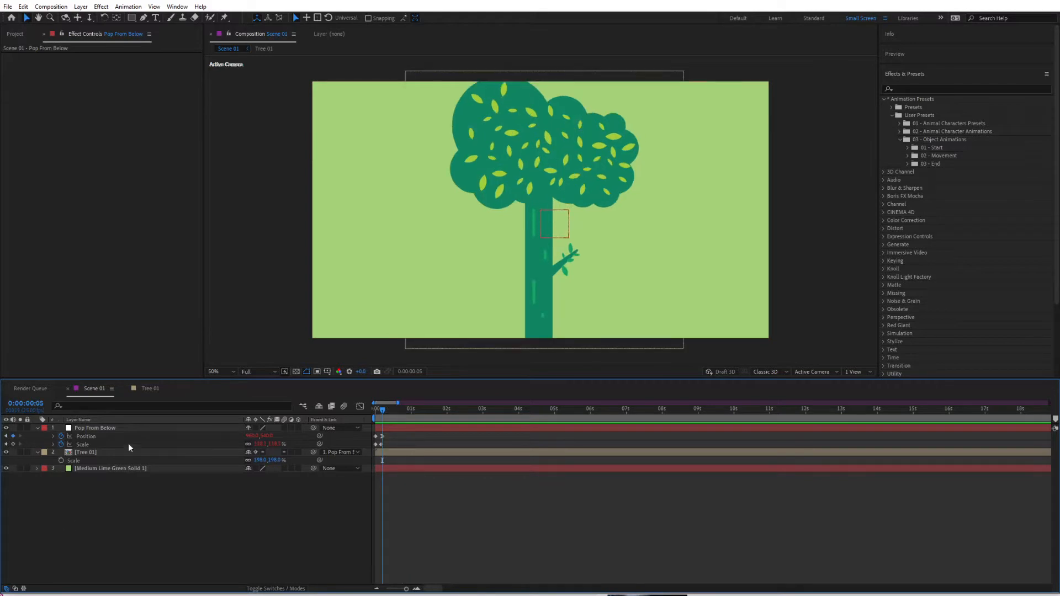
left_click(97, 429)
key("u")
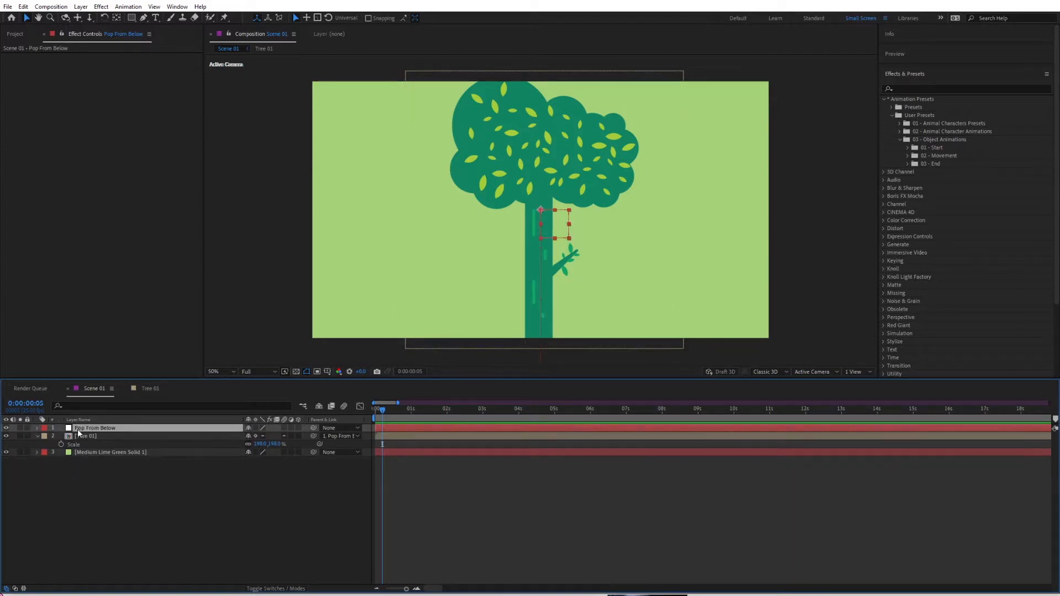
key("u")
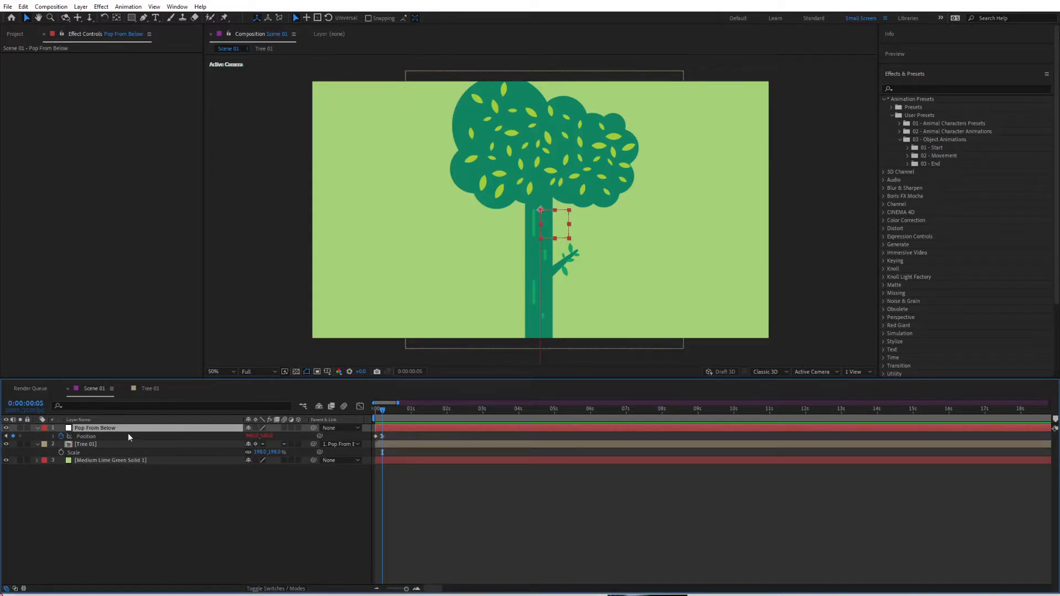
- Shift all Position keyframes of Pop From Below to an X value of about 323 and preview the animation
left_click(82, 437)
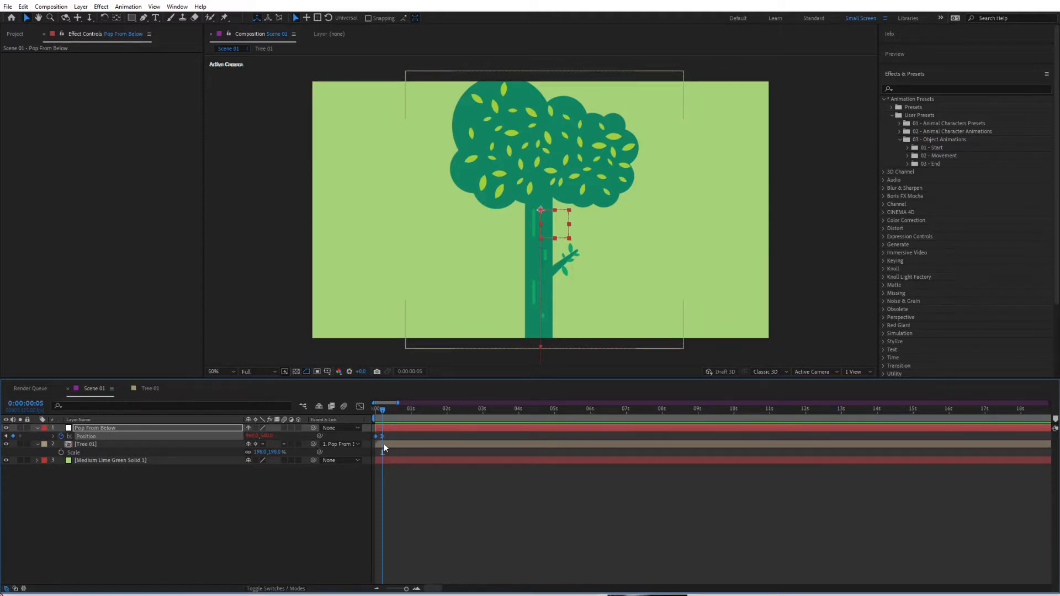
left_click_drag(250, 436, 205, 431)
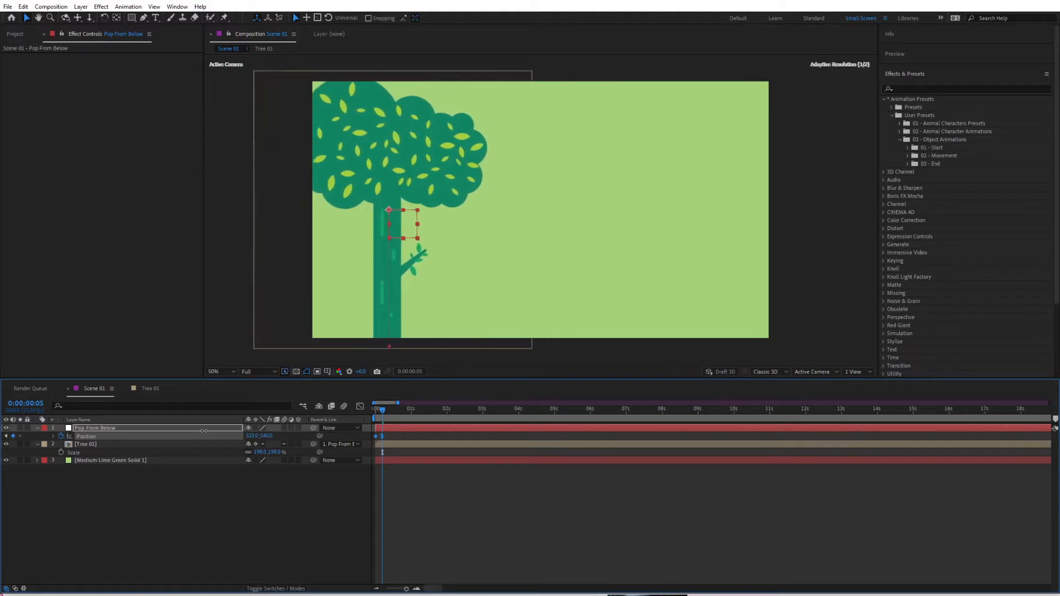
left_click(202, 545)
key("space")
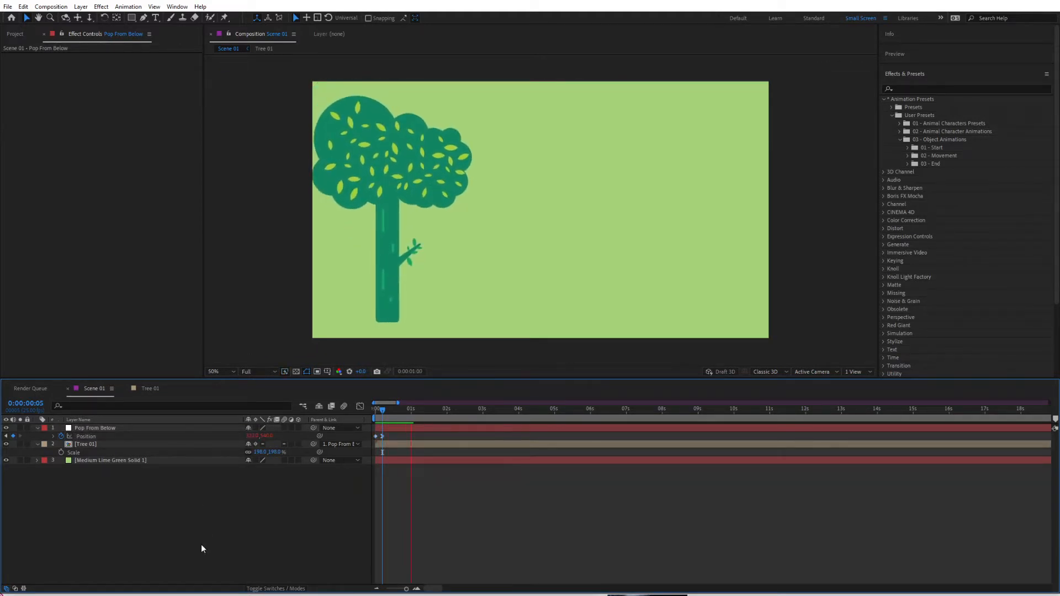
key("space")
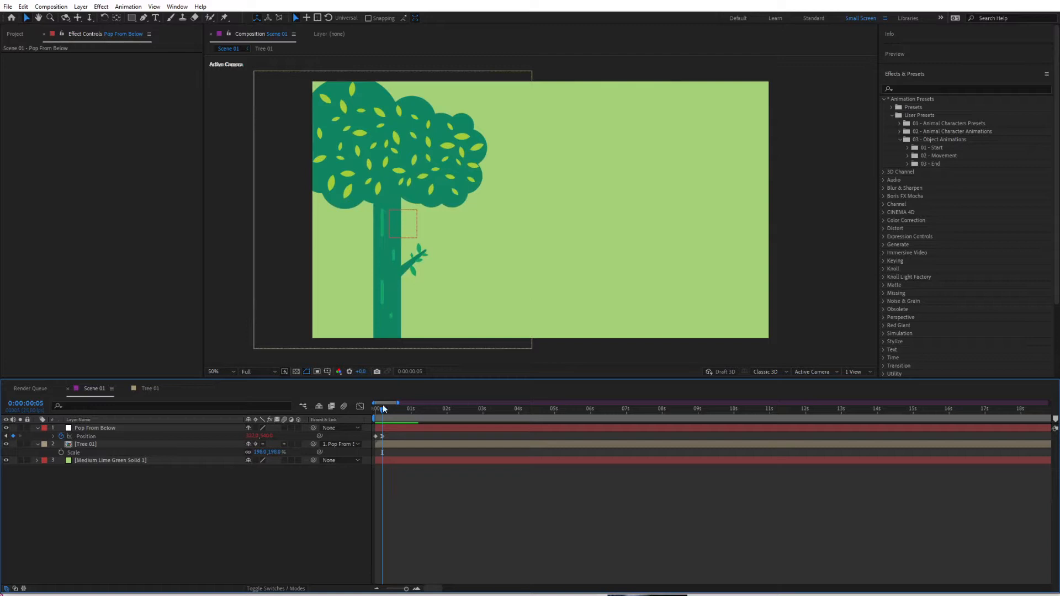
- Select the Tree 01 layer at about one second and play back its pop-up animation in the shifted position
left_click(413, 409)
left_click(96, 445)
left_click_drag(367, 190, 684, 174)
key("space")
key("space")
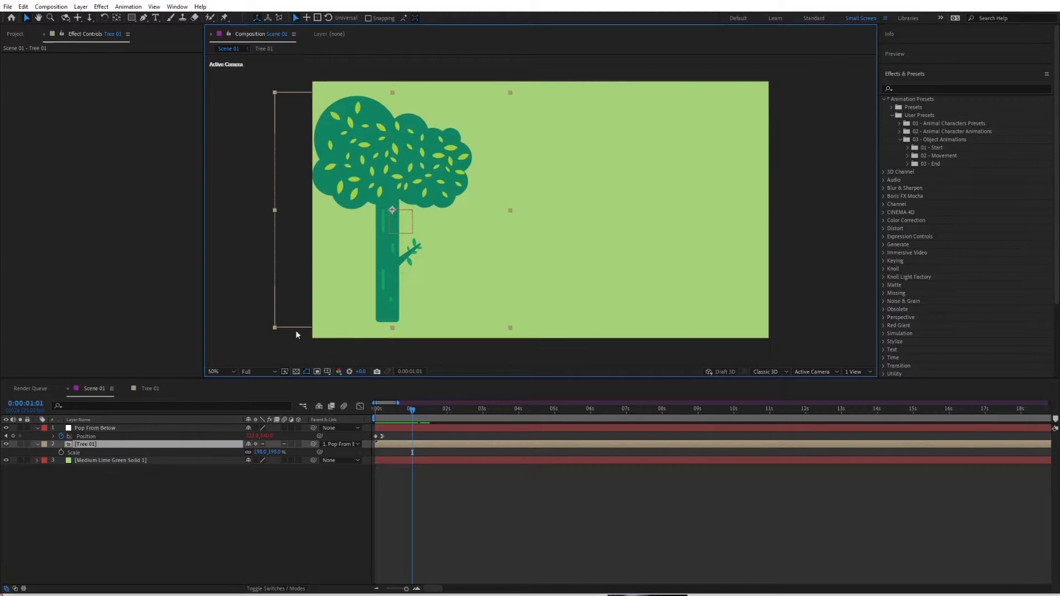
key("space")
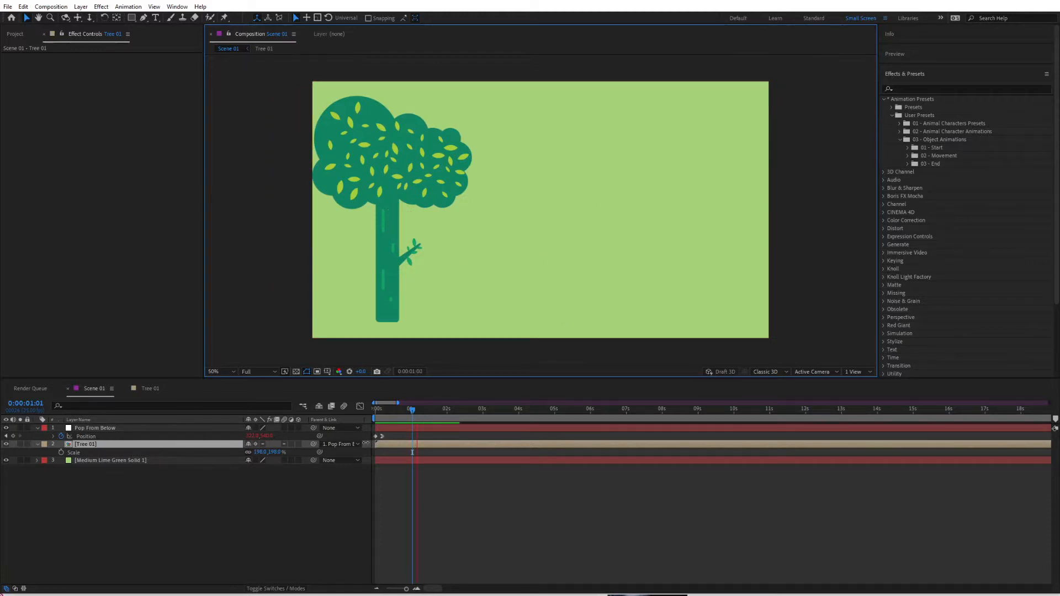
key("space")
- Collapse the open layers and add the Tree 02 composition from the Forest folder directly above Tree 01
left_click(35, 428)
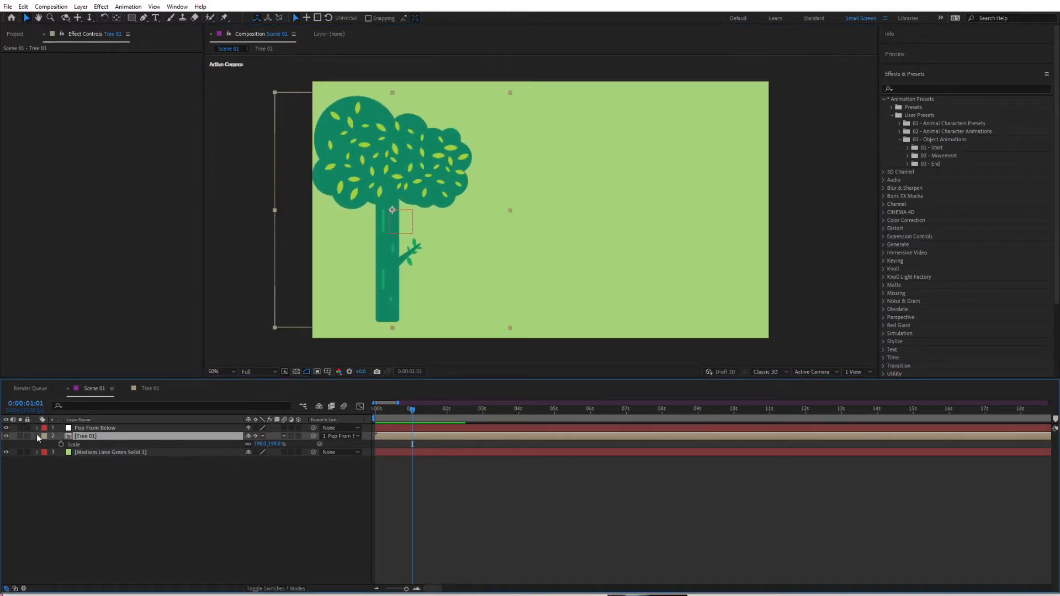
left_click(85, 484)
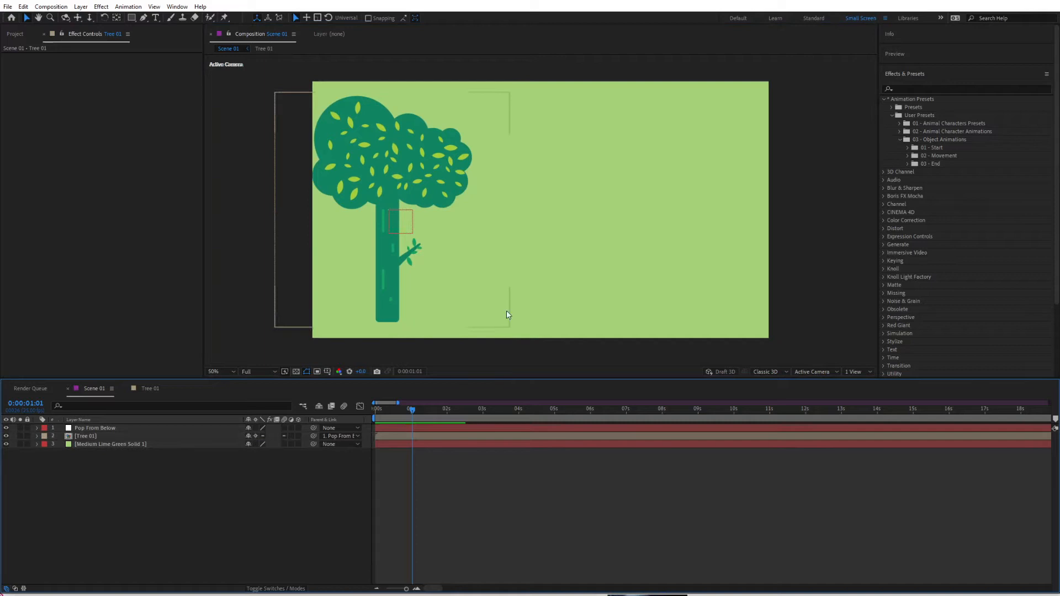
left_click(15, 33)
left_click(55, 304)
left_click_drag(56, 303, 94, 438)
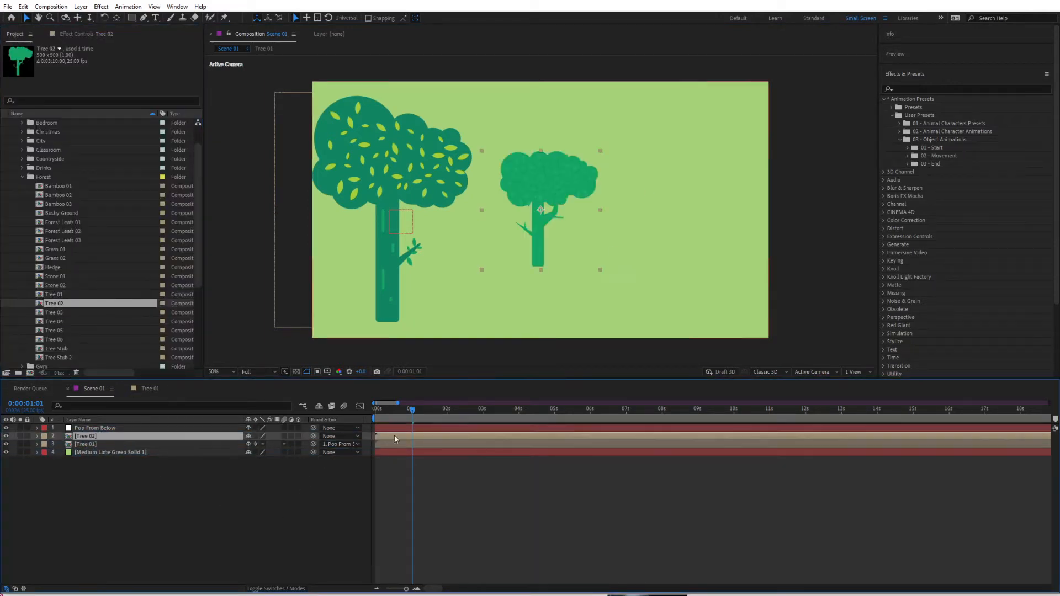
- Scale Tree 02 up to about 201% and place it on the right side of the scene
key("s")
left_click_drag(271, 444, 326, 444)
left_click_drag(530, 166, 669, 168)
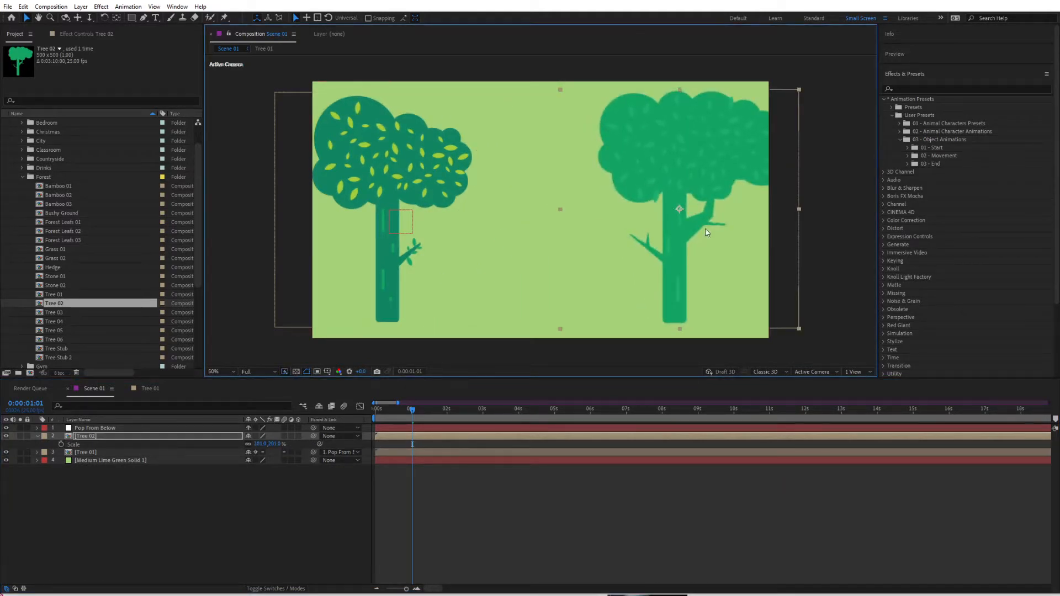
- Mirror Tree 02 by setting its horizontal scale to -201% while keeping the vertical scale at 201%
left_click(260, 444)
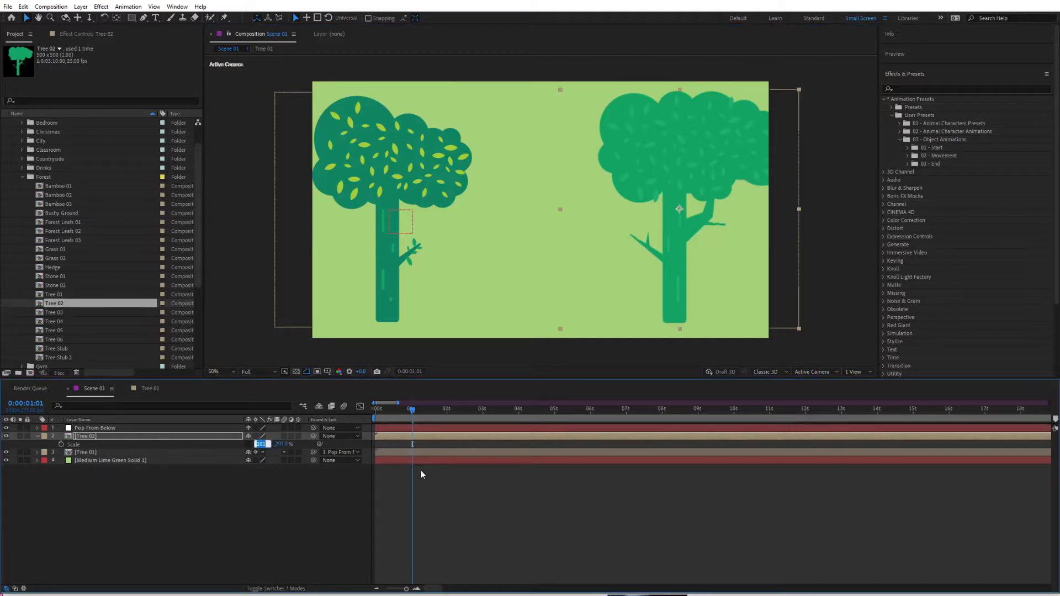
left_click(88, 438)
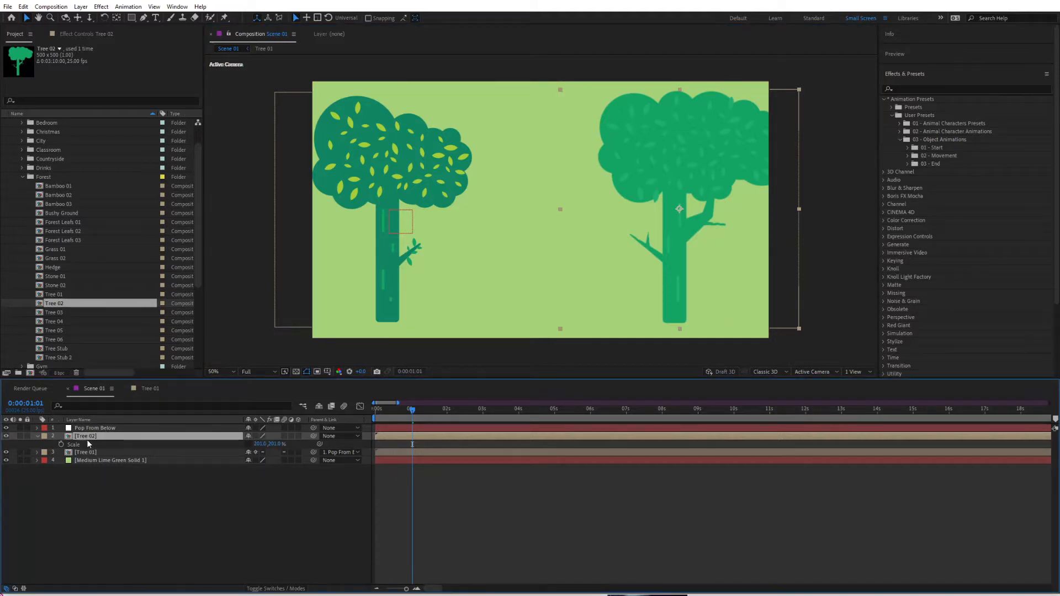
left_click(75, 444)
left_click(82, 437)
key("s")
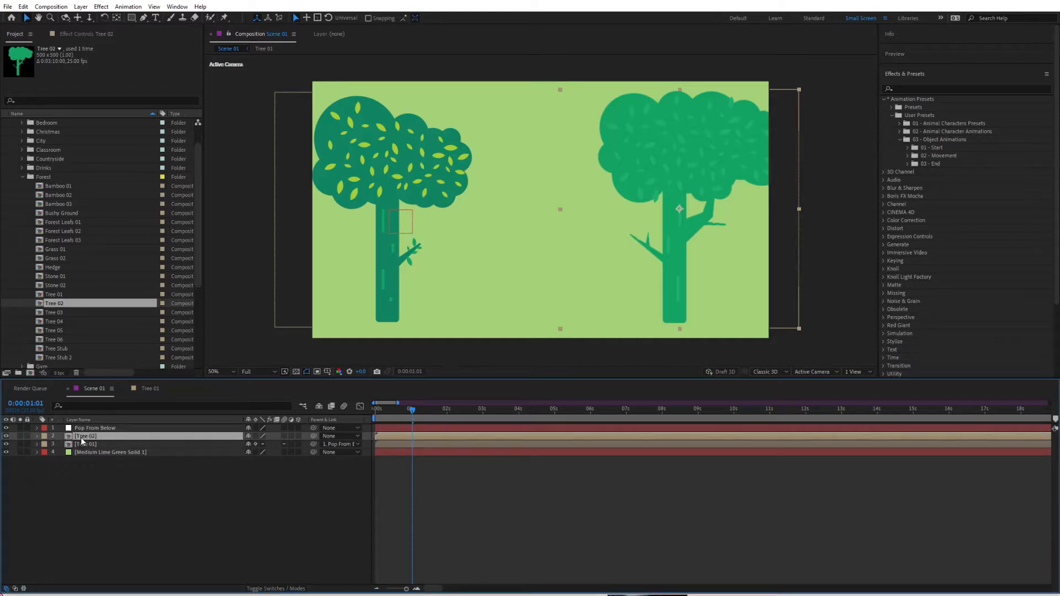
key("s")
left_click_drag(260, 446, 265, 448)
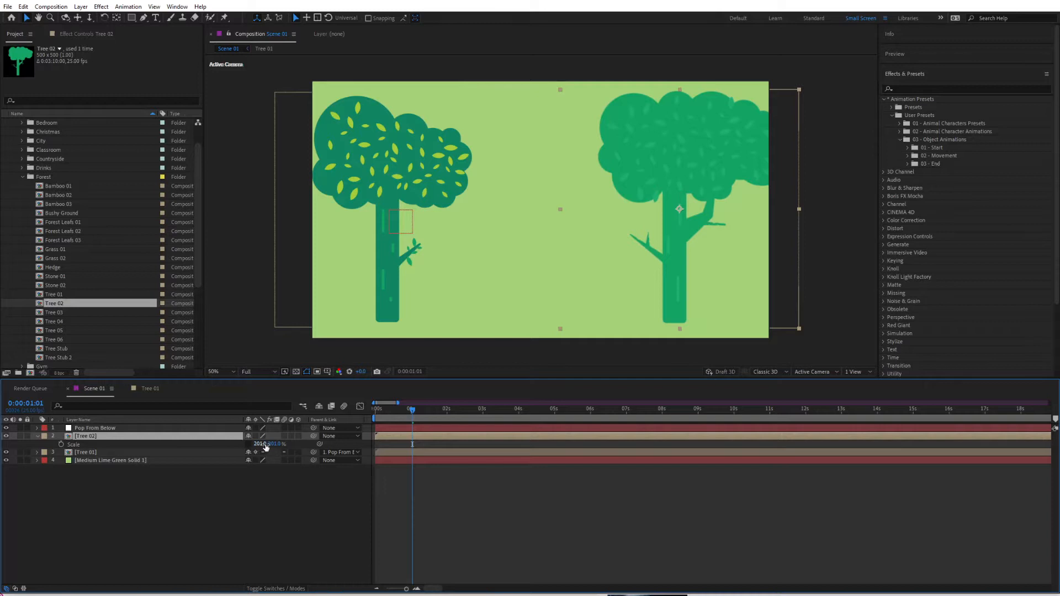
left_click(262, 445)
type("-201")
key("Return")
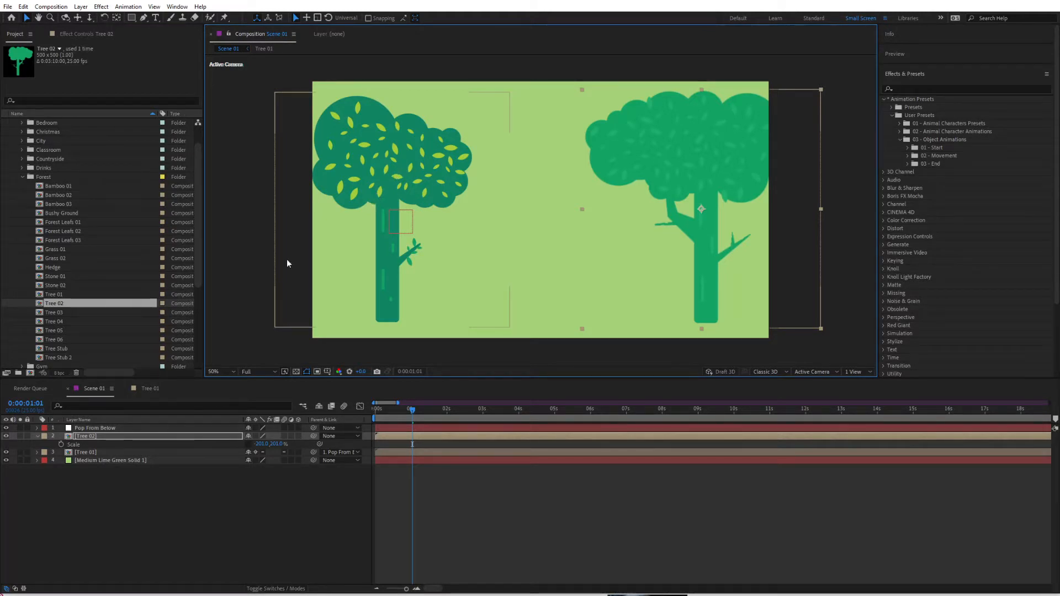
- Copy the Color 01 hex code 108663 from the Control layer of the Tree 01 composition
left_click(147, 388)
left_click(99, 437)
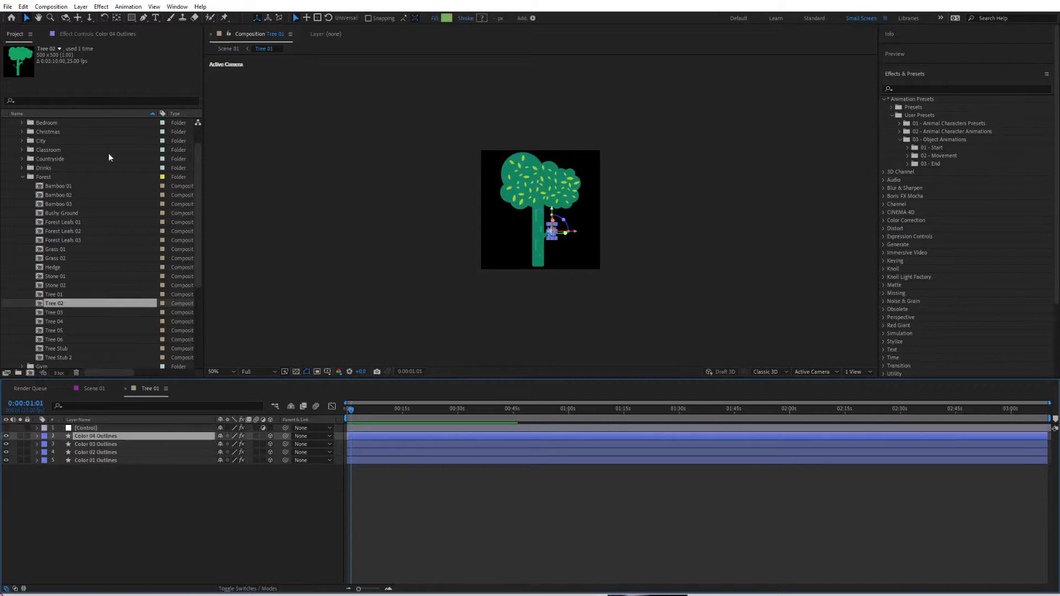
left_click(78, 33)
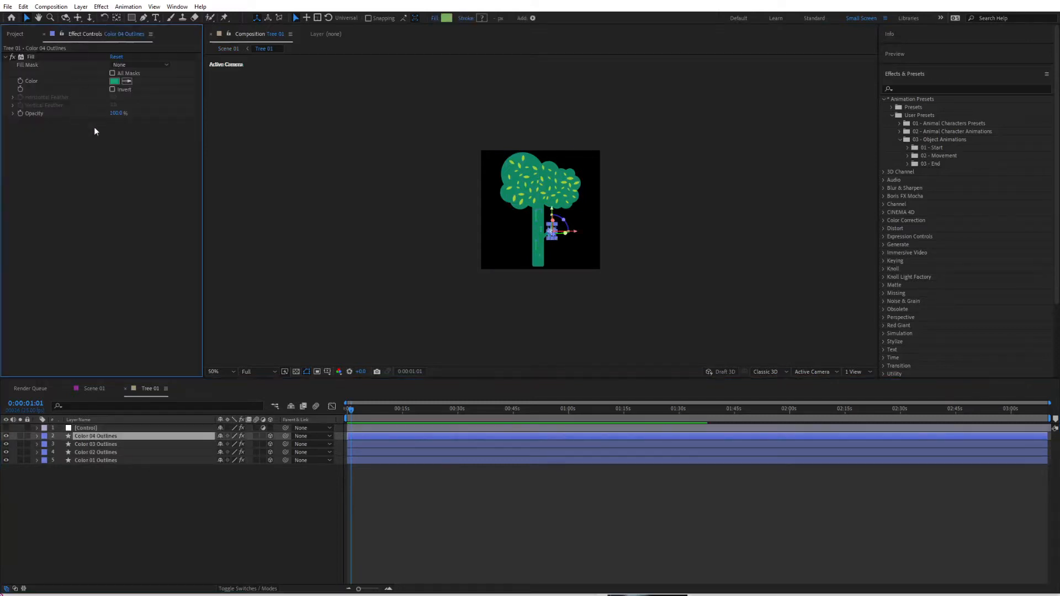
left_click(90, 428)
left_click(111, 67)
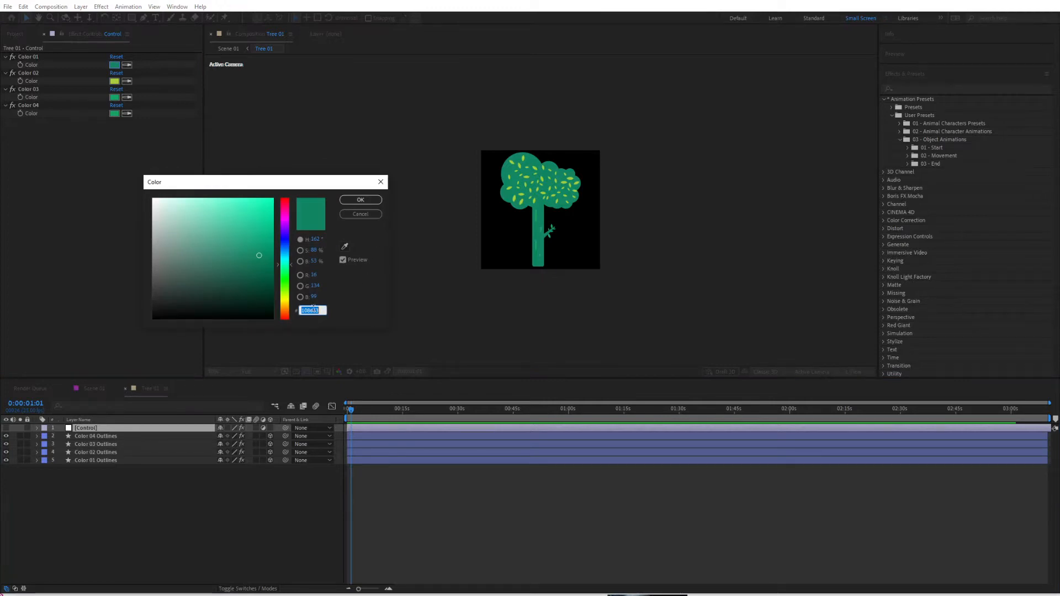
left_click(356, 202)
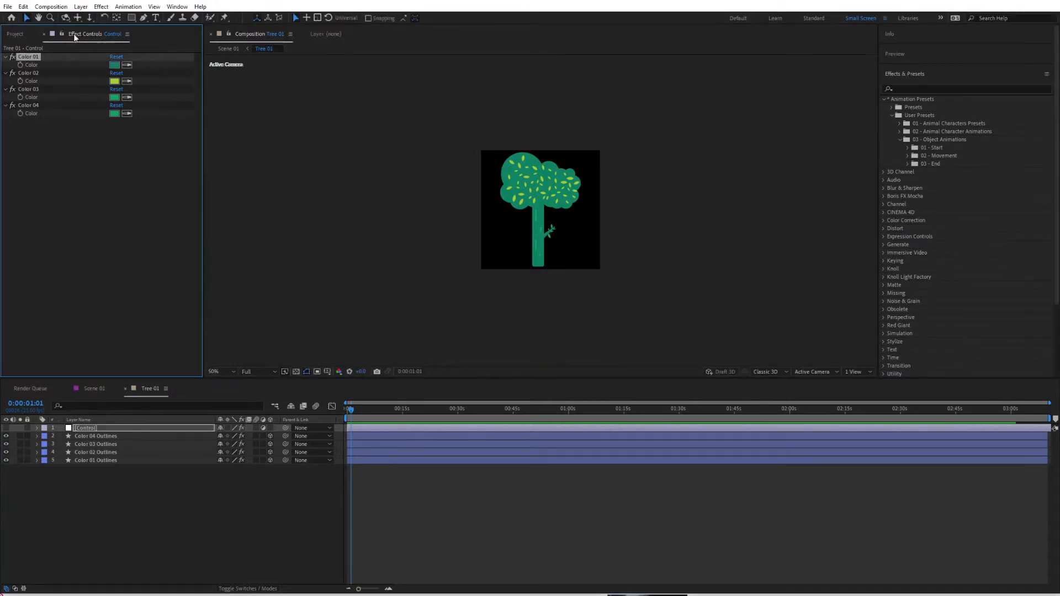
- Set Color 01 on the Control layer of the Tree 02 composition to 108663 and return to Scene 01
left_click(15, 34)
left_click(229, 49)
double_click(97, 436)
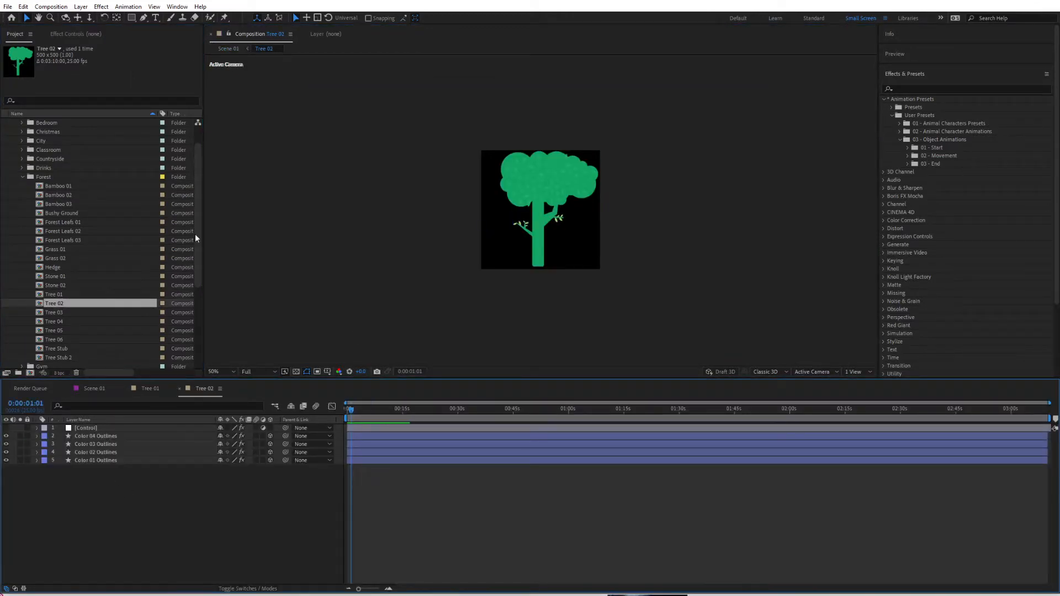
left_click(71, 33)
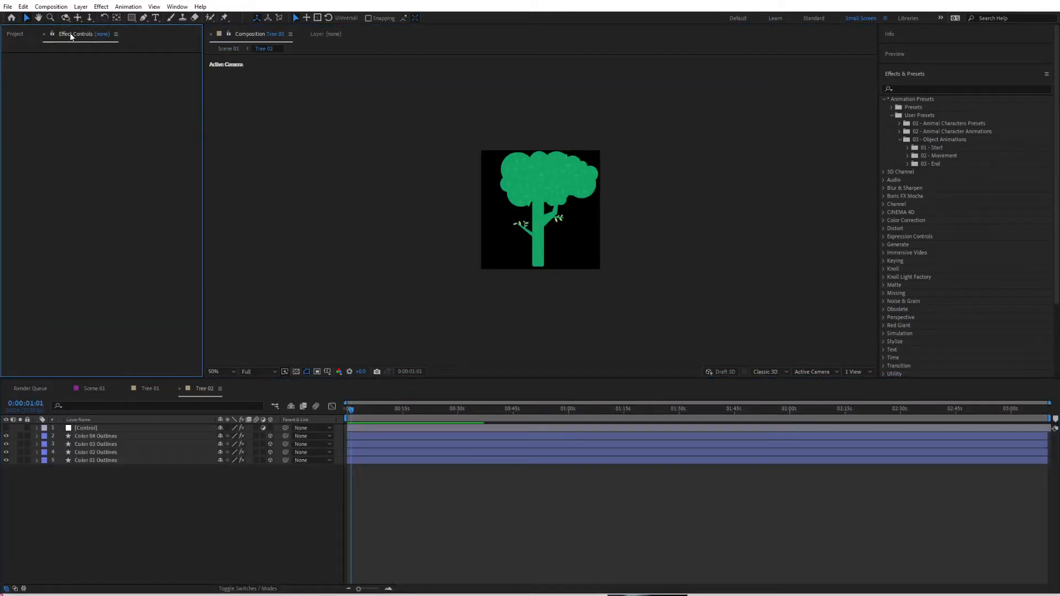
left_click(85, 428)
left_click(115, 65)
key("ctrl+v")
left_click(361, 199)
left_click(210, 475)
left_click(227, 50)
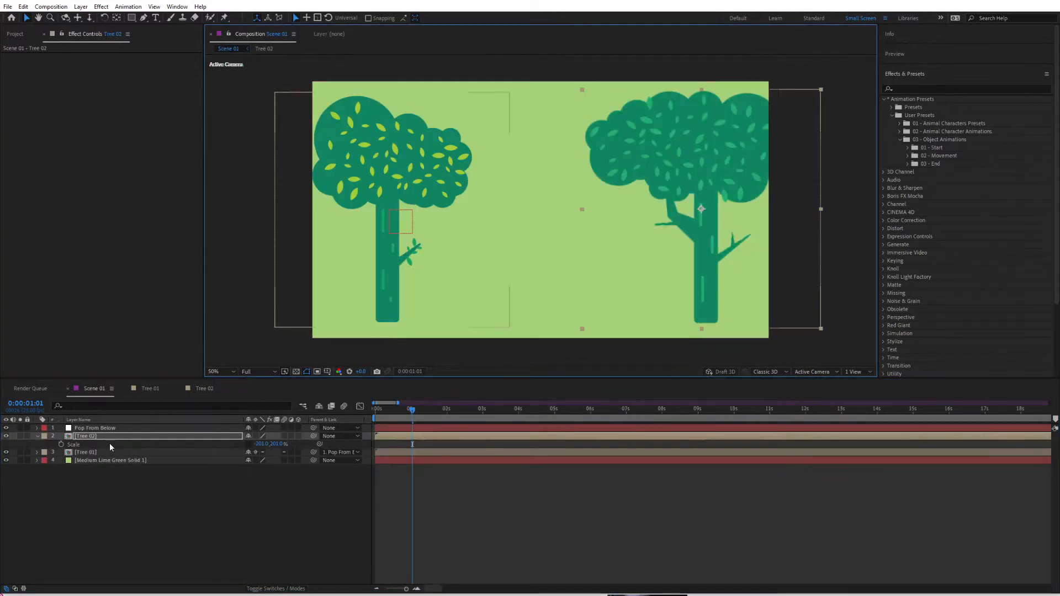
- Copy the Color 02 hex code A5CE39 from the Control layer of the Tree 01 composition
double_click(96, 442)
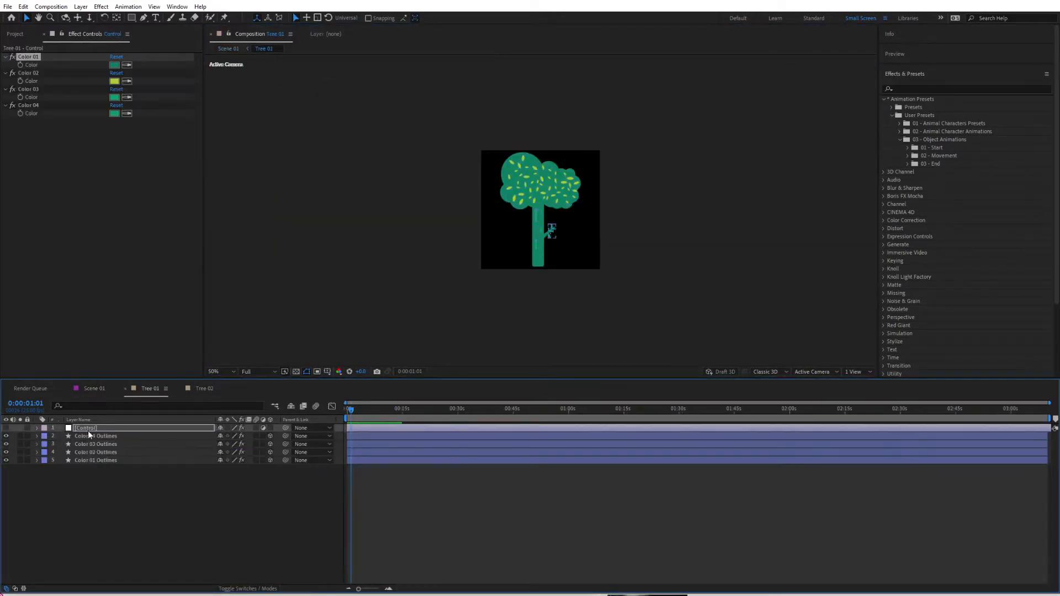
left_click(115, 82)
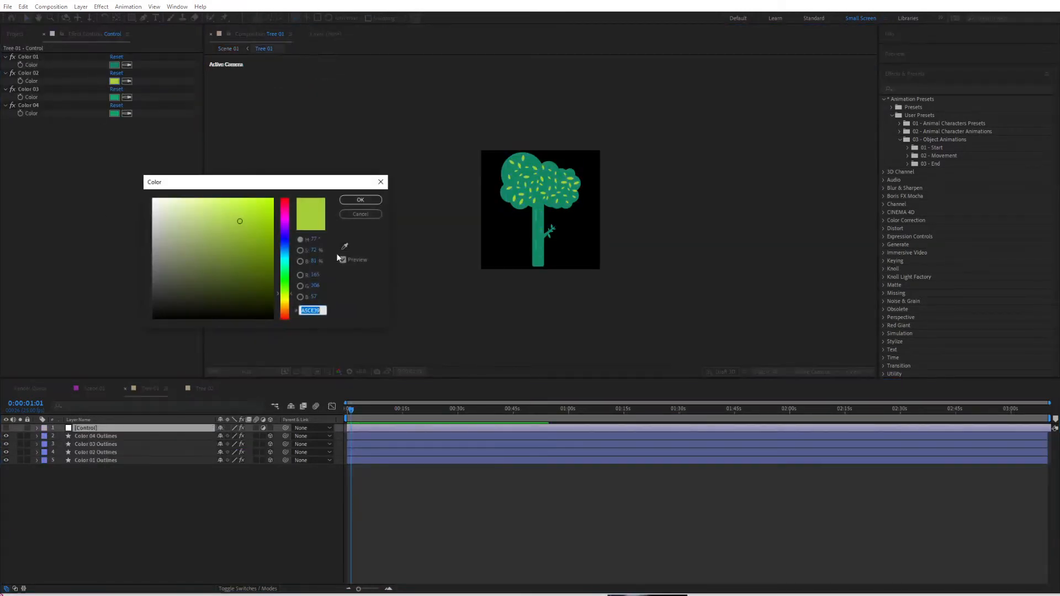
left_click(360, 200)
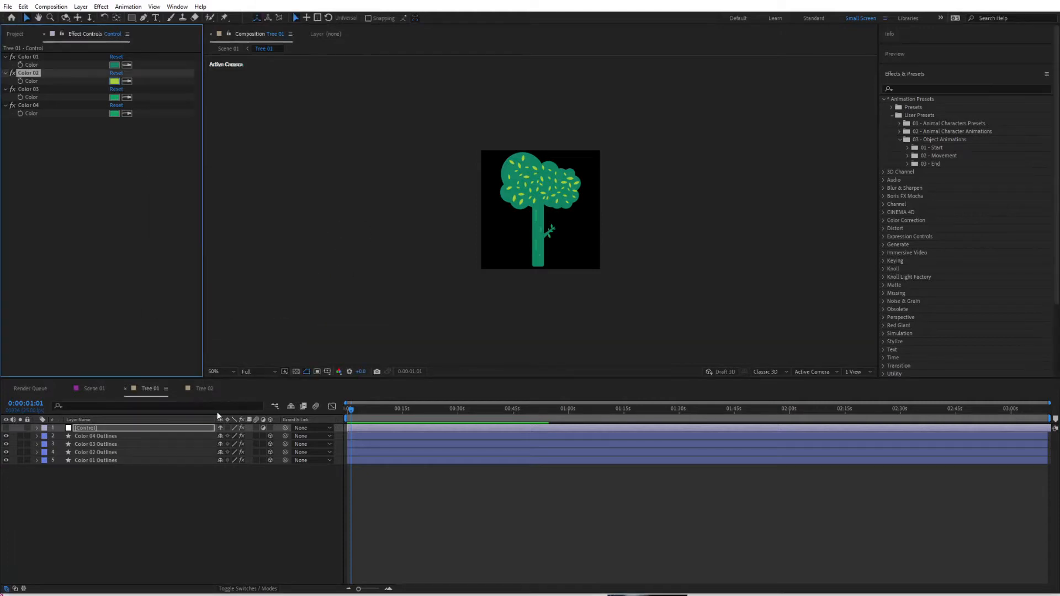
- Set Color 02 on the Control layer of the Tree 02 composition to A5CE39
left_click(197, 389)
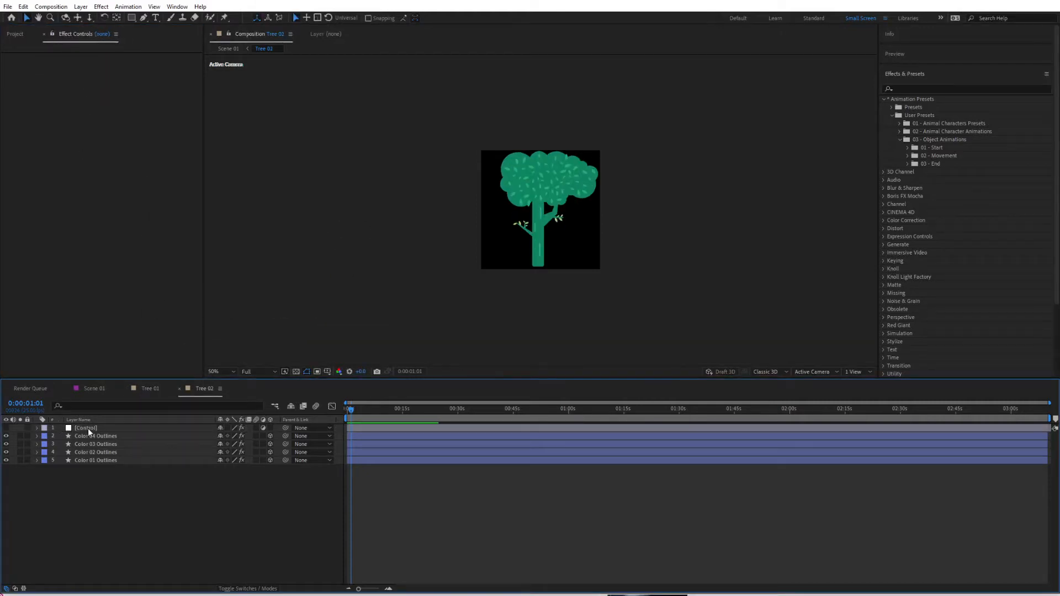
left_click(88, 429)
left_click(114, 81)
type("A5CE39")
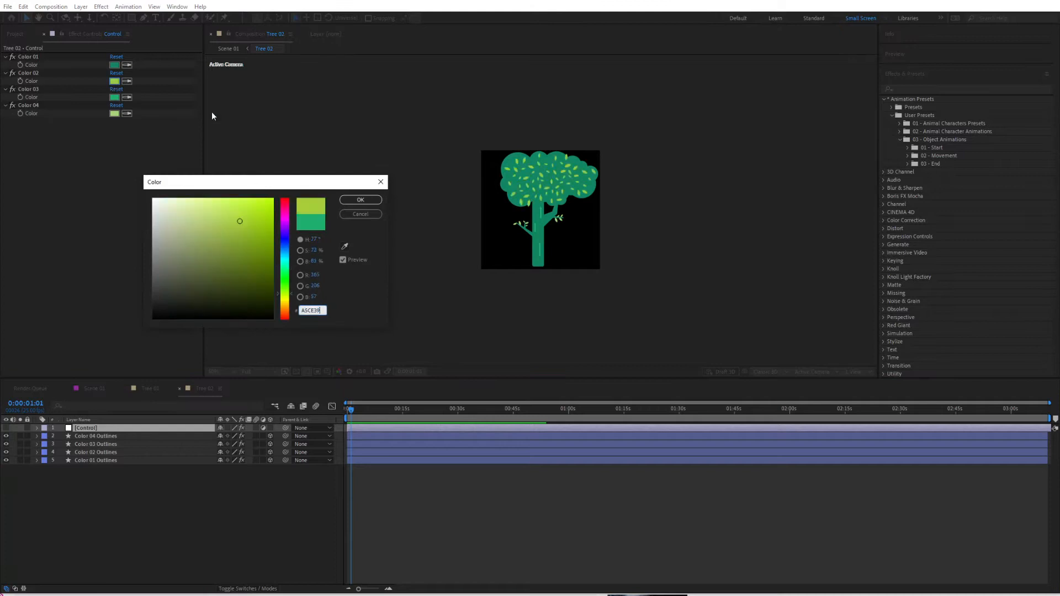
left_click(356, 202)
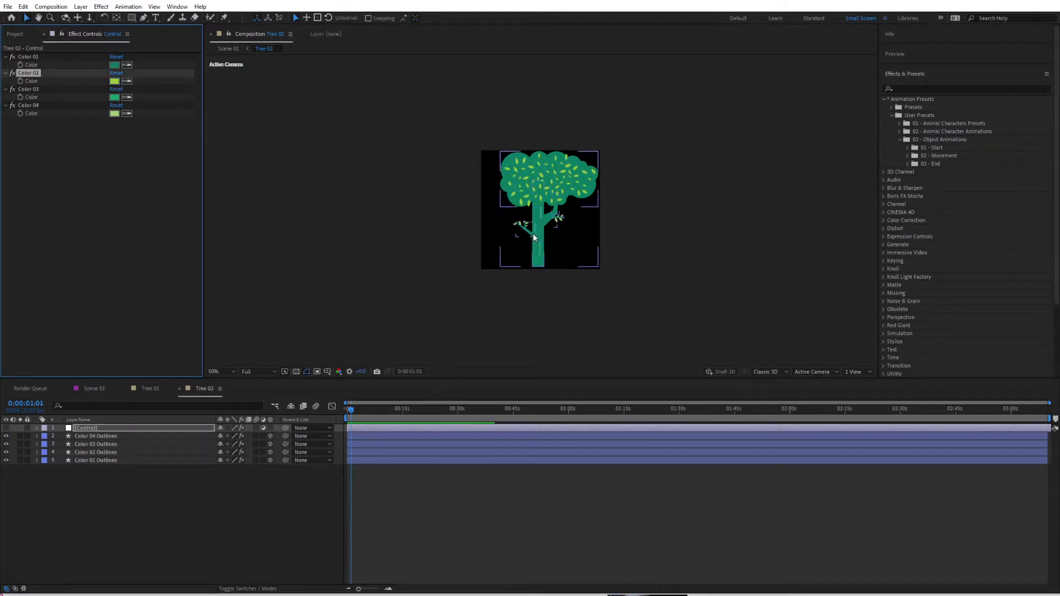
- Sample the green of Color 03 for Color 04 on Tree 02's Control layer
left_click(124, 115)
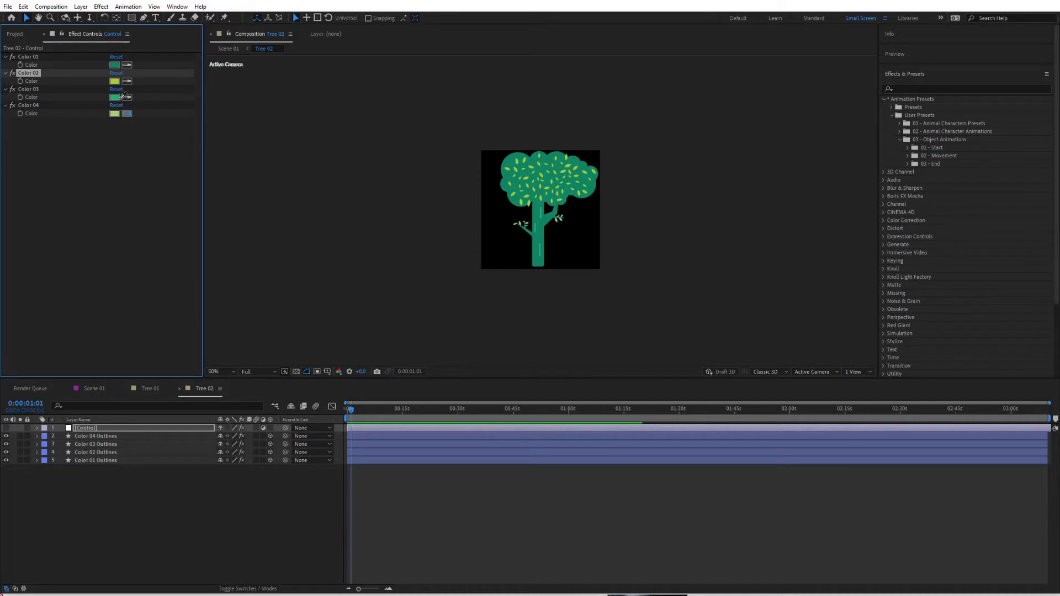
left_click(115, 99)
left_click(213, 530)
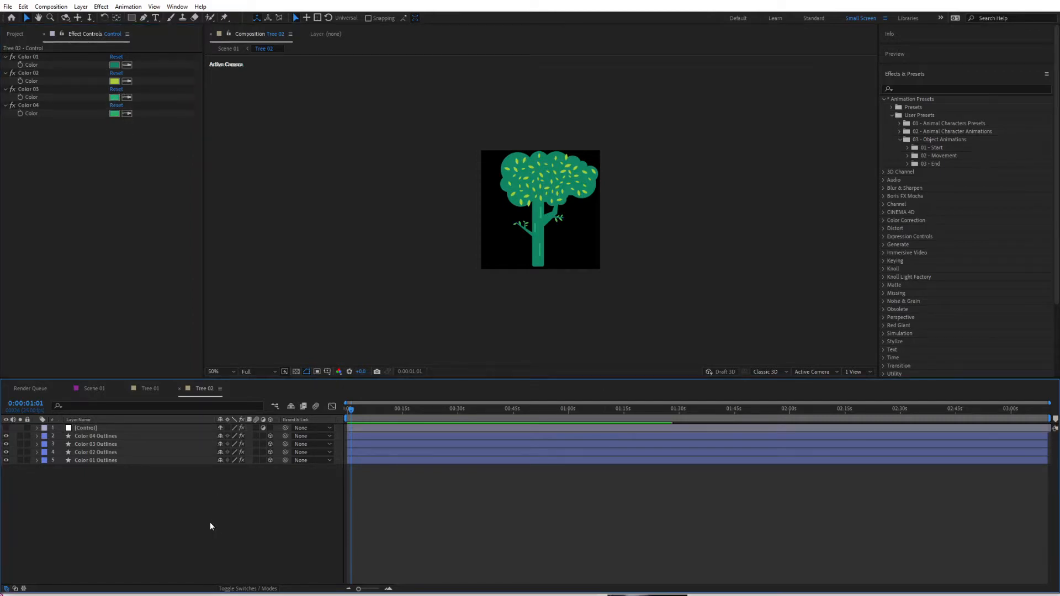
- Return to Scene 01 and move the Tree 02 layer to the top of the layer stack
left_click(229, 48)
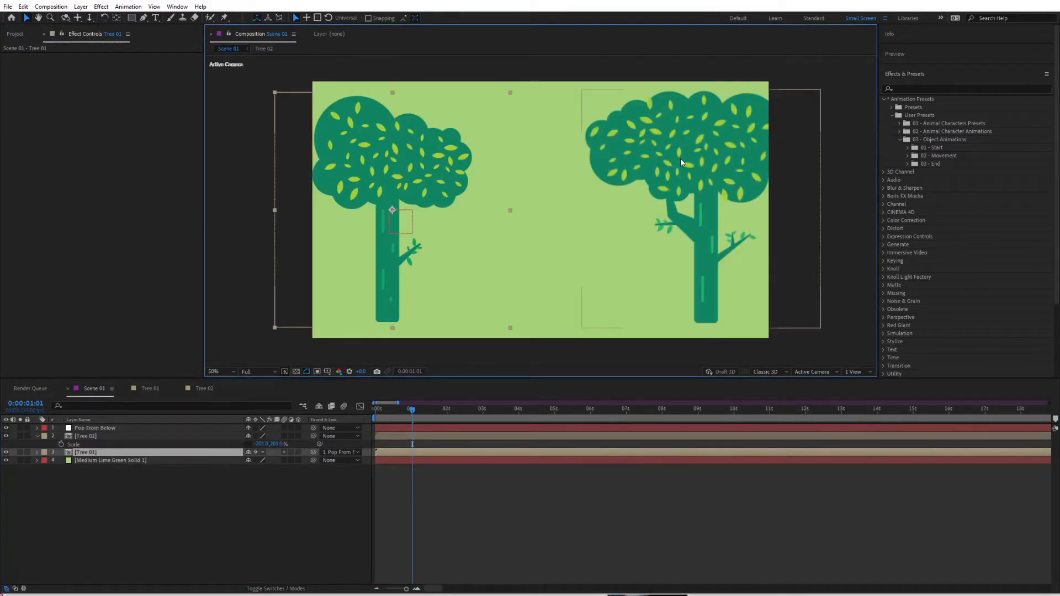
left_click(85, 436)
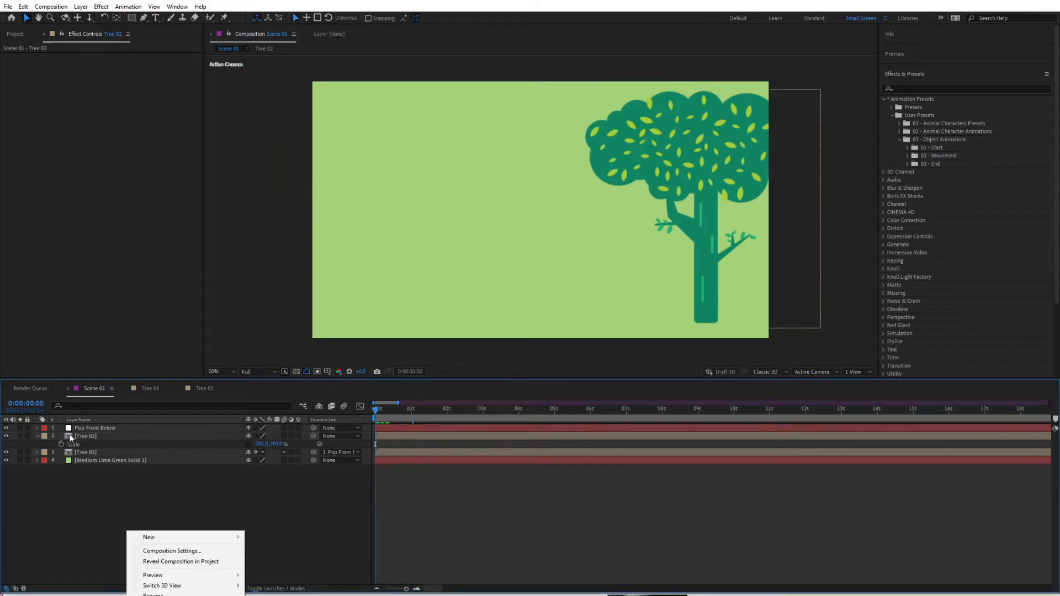
left_click(81, 434)
left_click_drag(82, 434, 78, 426)
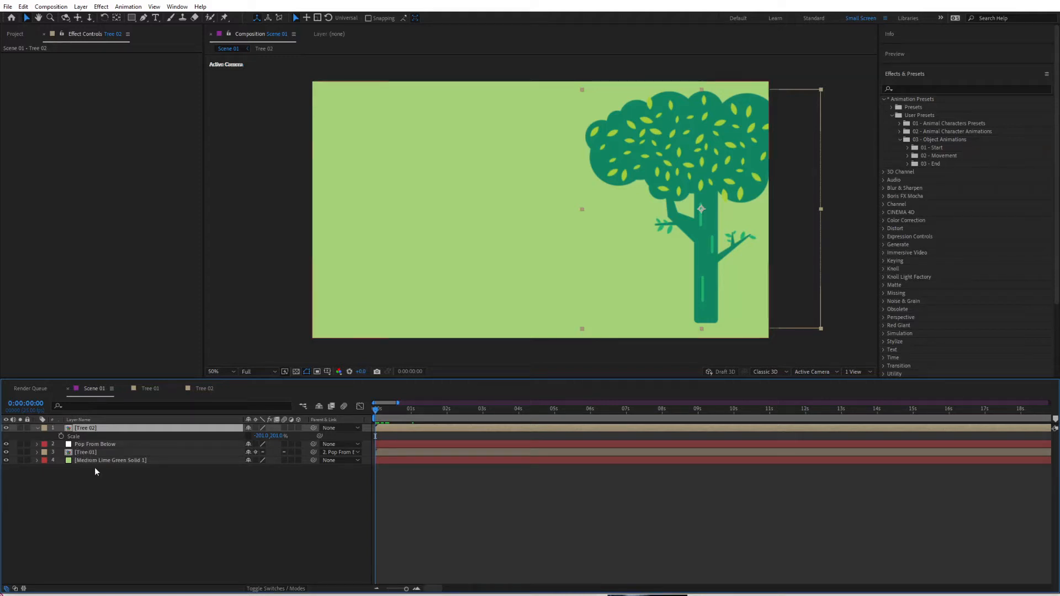
- Add a null object above Tree 02 in Scene 01 and name it Pop From Below
right_click(142, 504)
mouse_move(162, 511)
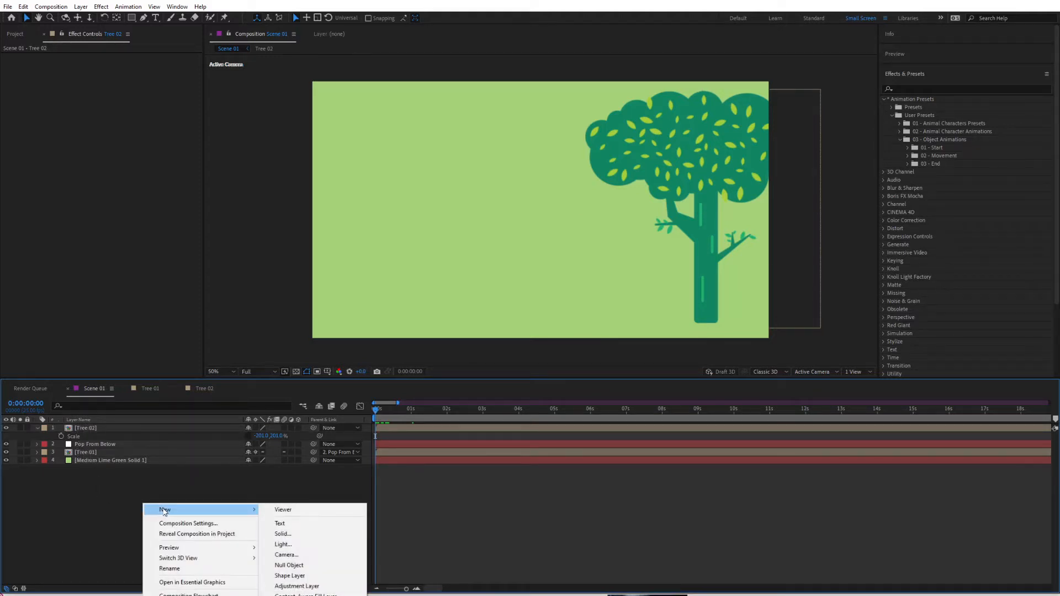
left_click(290, 565)
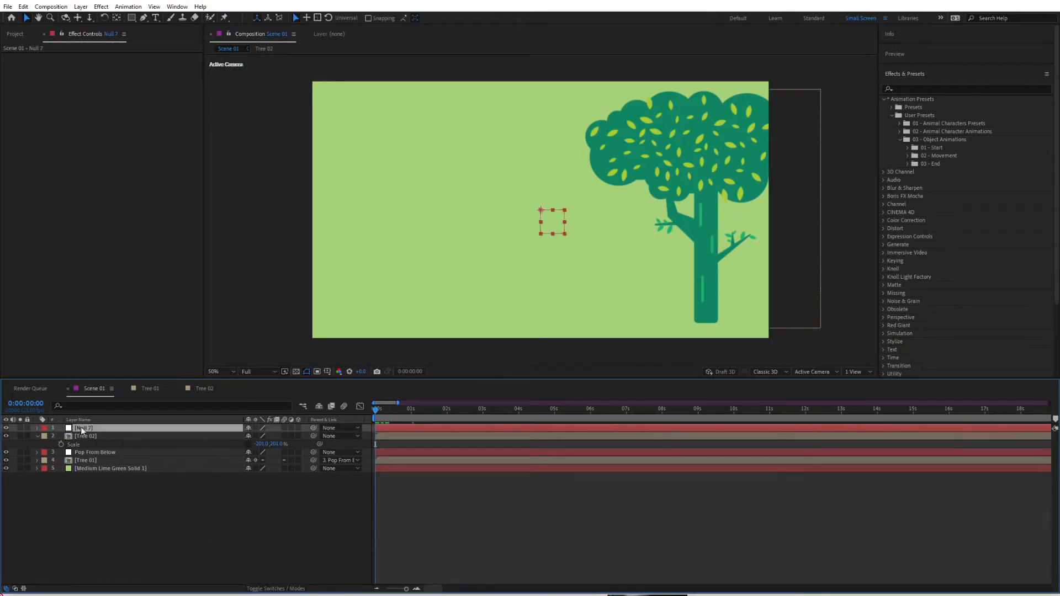
key("Return")
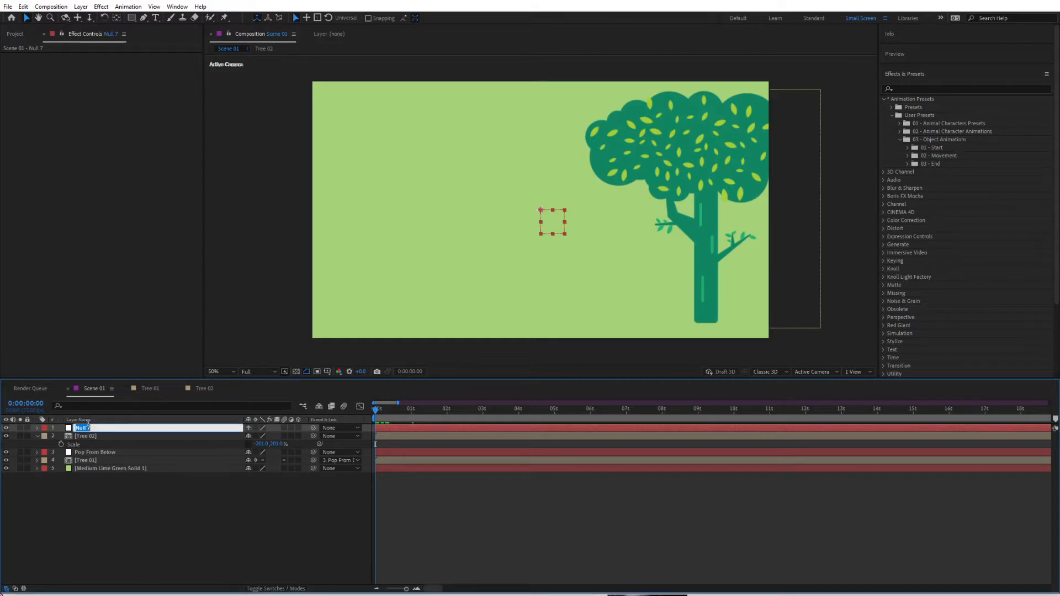
type("Pop From Below")
key("Return")
- Move Tree 02 to the centre of the scene so its anchor point meets the new null
left_click(704, 145)
left_click_drag(704, 144, 532, 174)
key("Return")
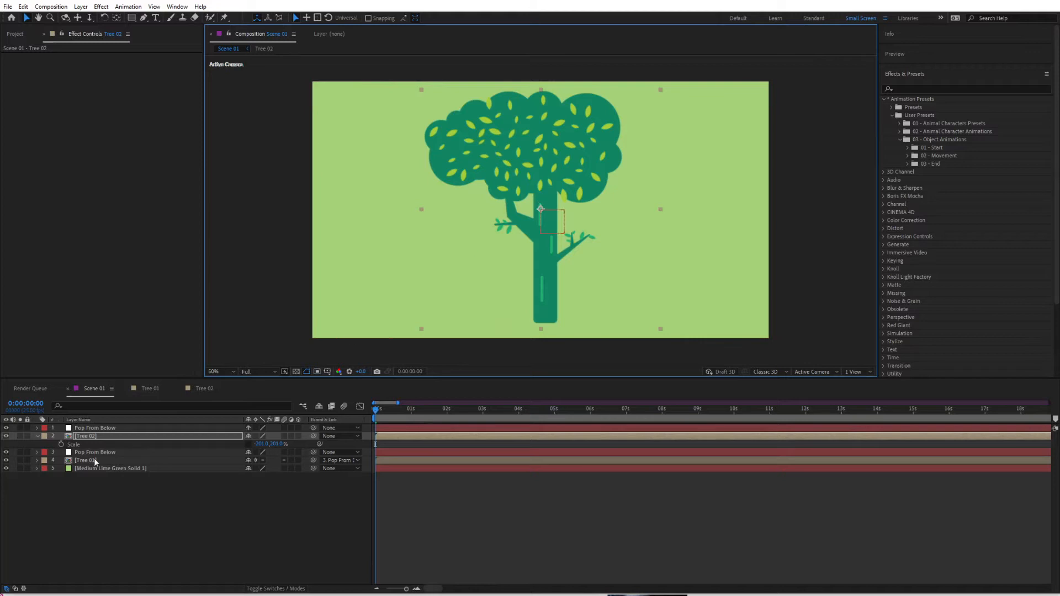
- Apply the 01 - Pop From Below preset to the new null at the start of Scene 01 and parent Tree 02 to that null
left_click(93, 429)
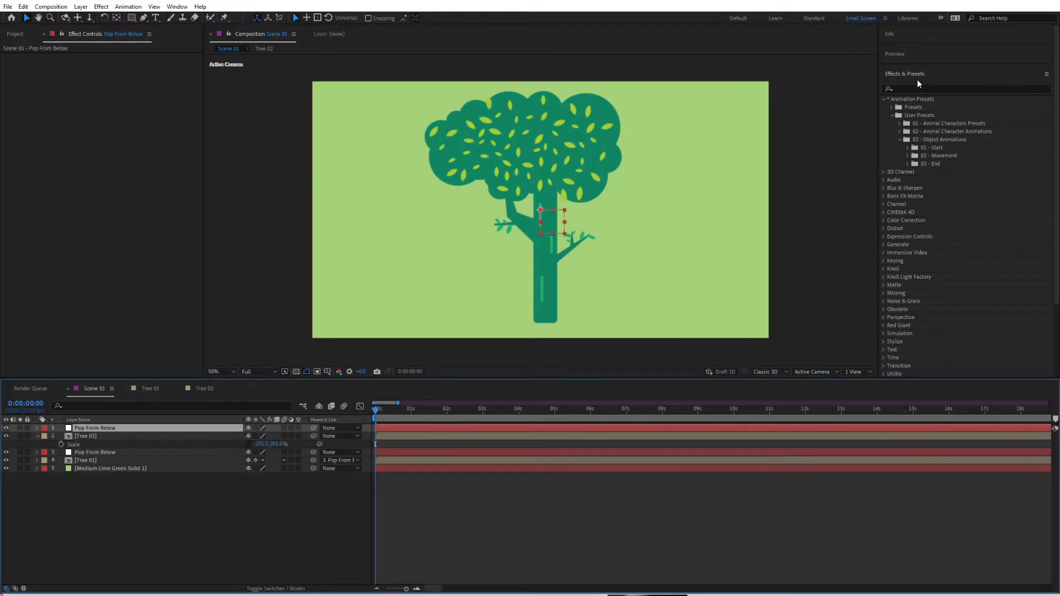
left_click(909, 148)
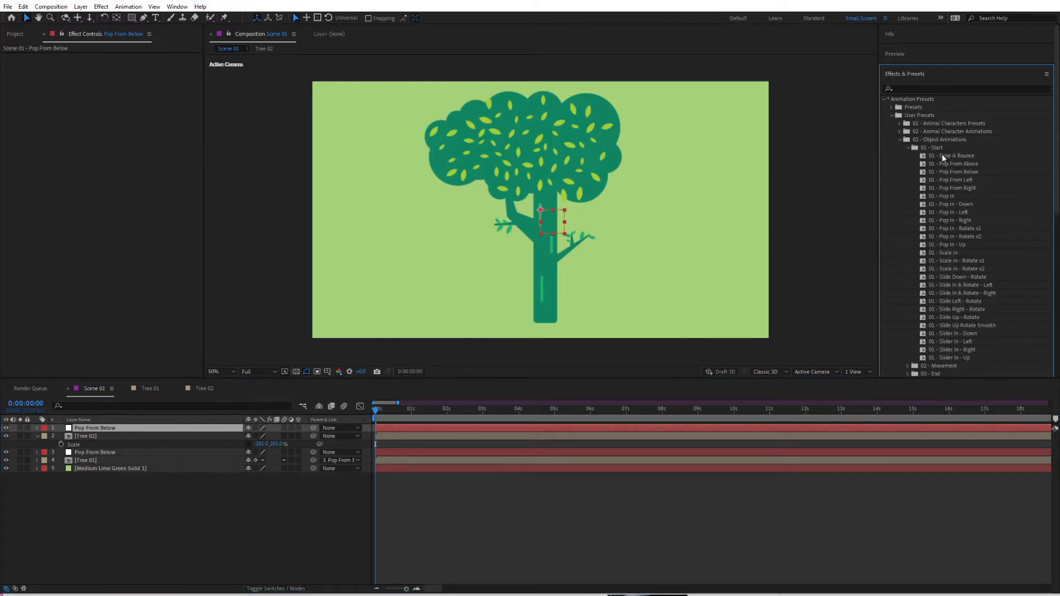
left_click(955, 172)
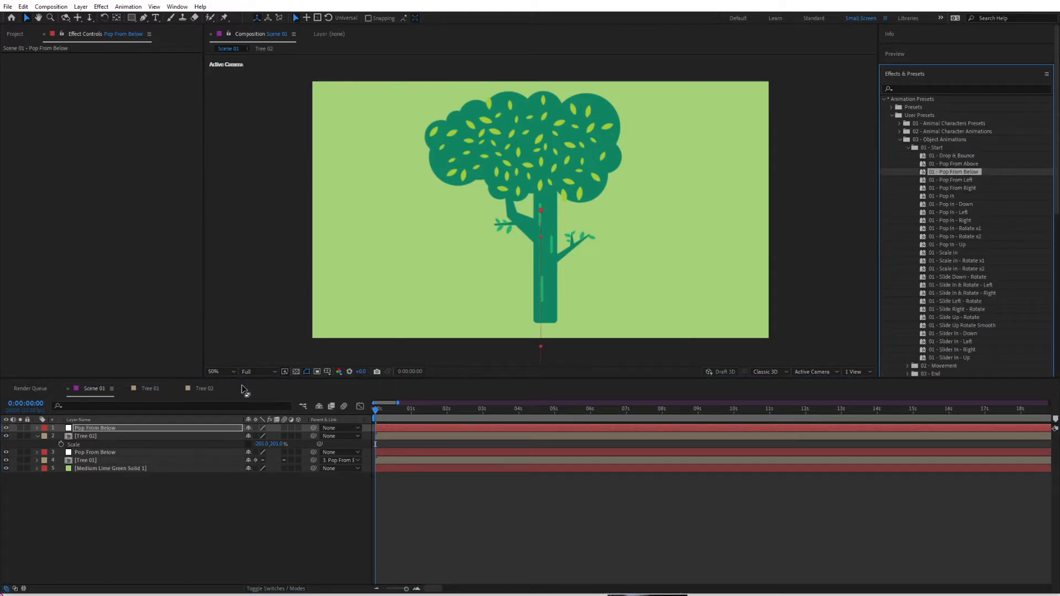
left_click_drag(365, 496, 403, 429)
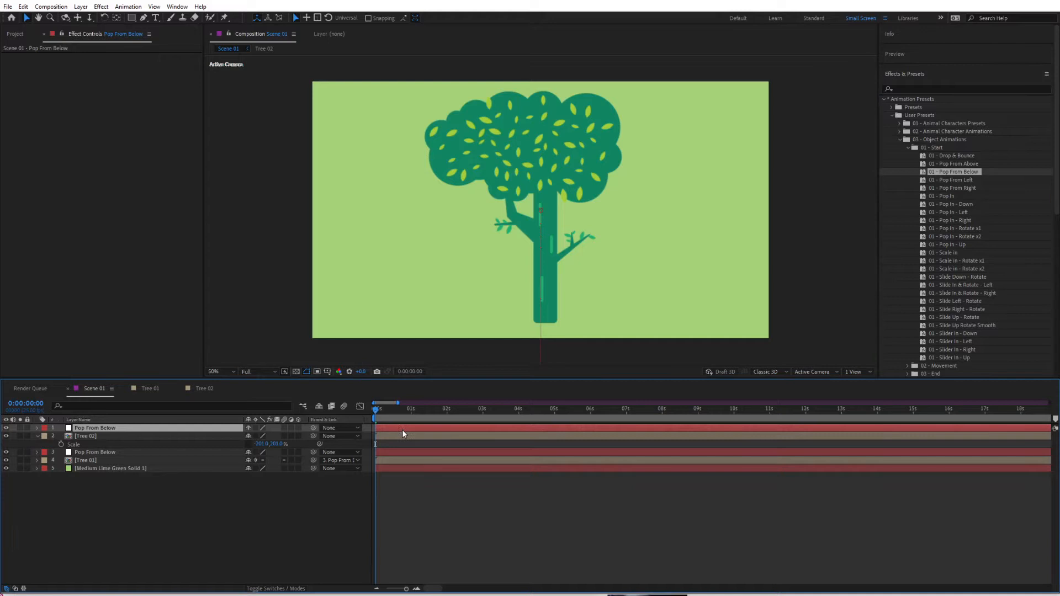
key("u")
left_click(107, 439)
left_click_drag(312, 436, 140, 429)
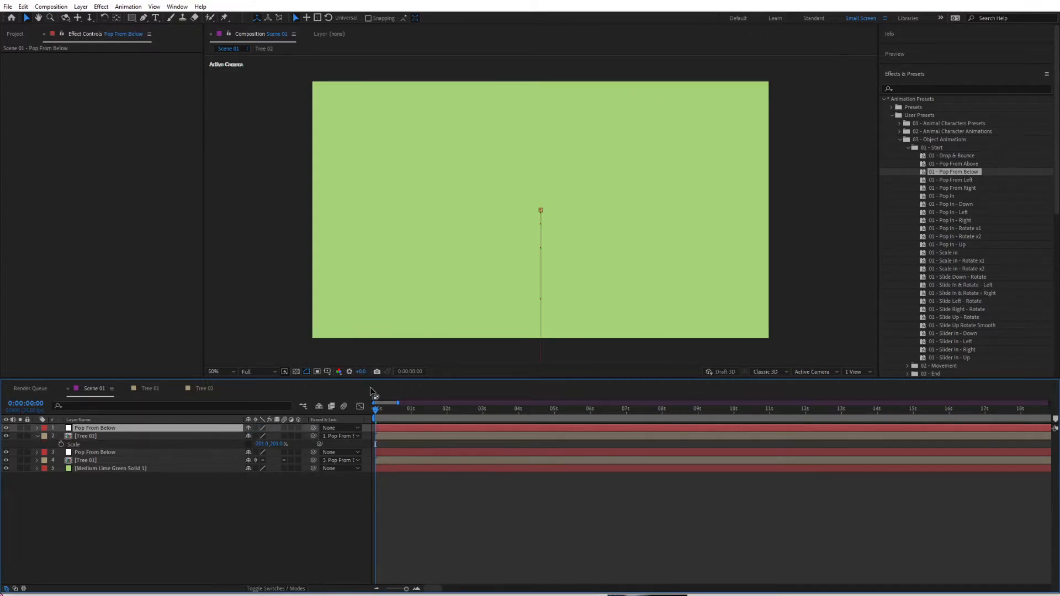
- At 0:00:00:23, realign Tree 02 with its null at the scene centre, preview the pop, and enable Collapse Transformations on Tree 02
left_click_drag(378, 411, 409, 410)
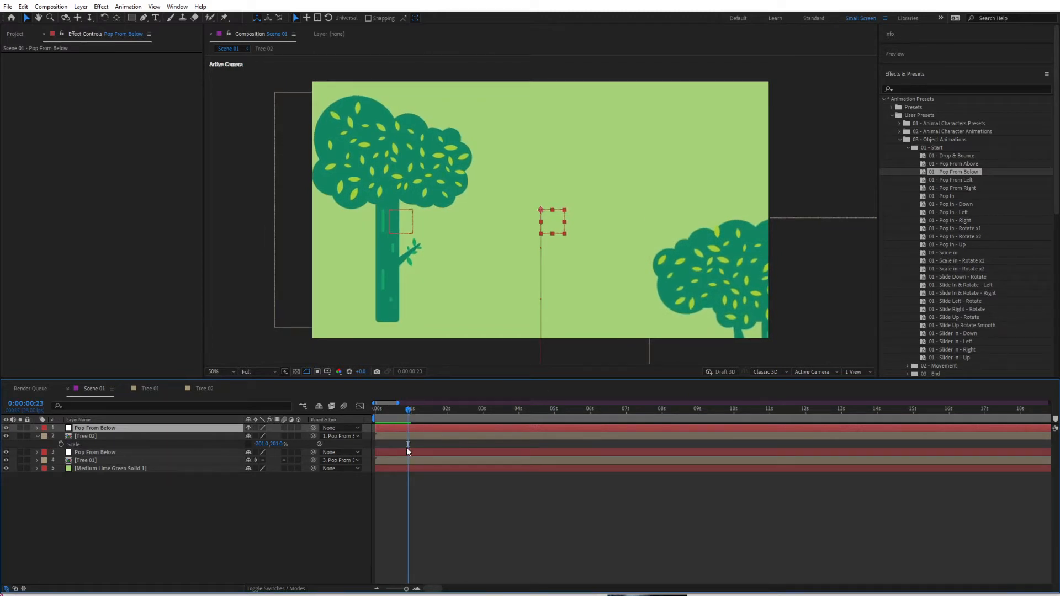
left_click(390, 437)
left_click_drag(728, 271, 492, 143)
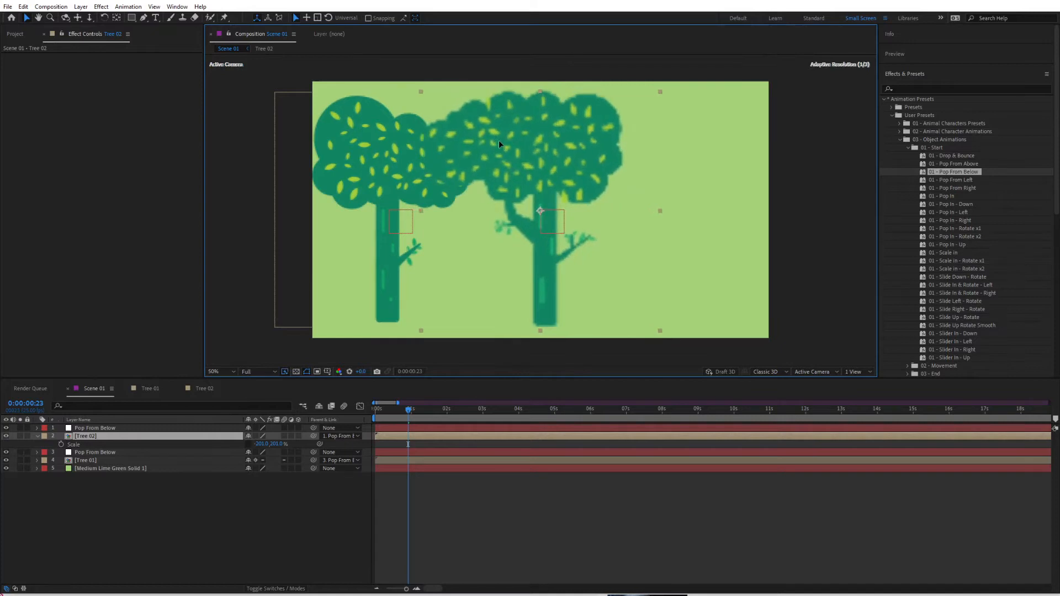
key("space")
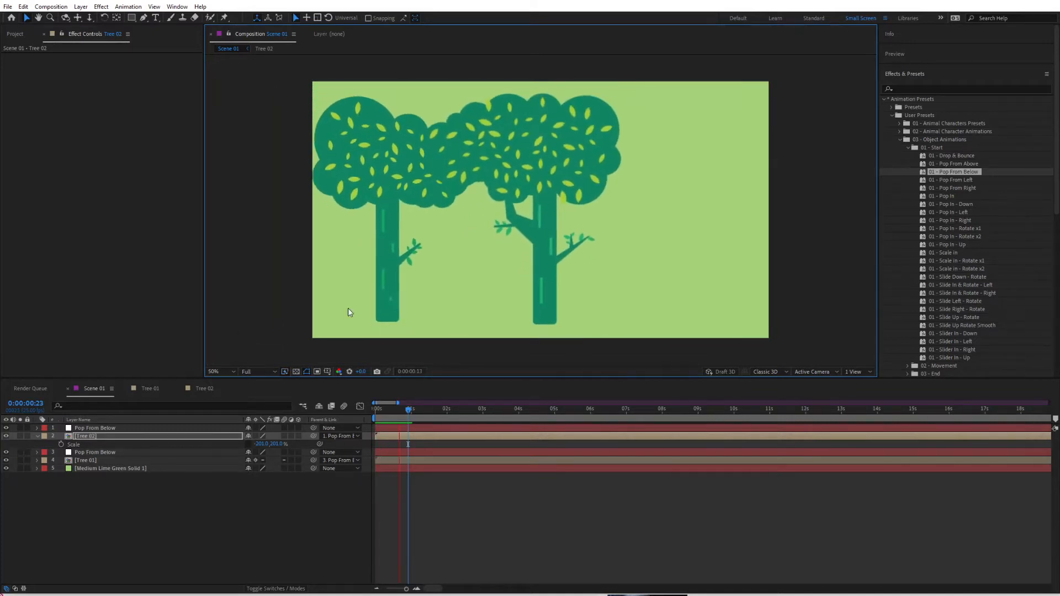
key("space")
left_click(255, 436)
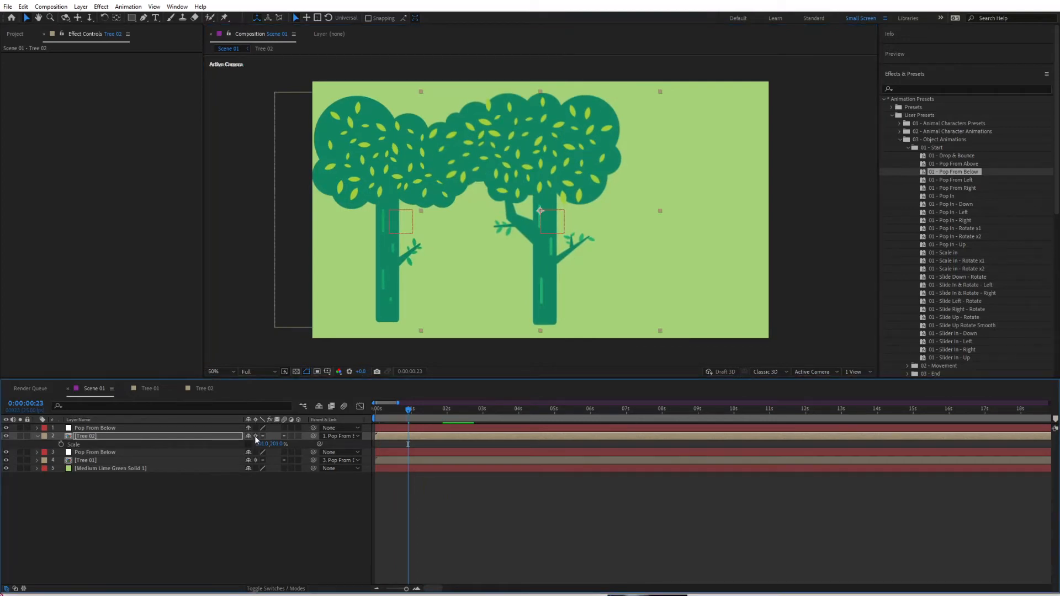
key("s")
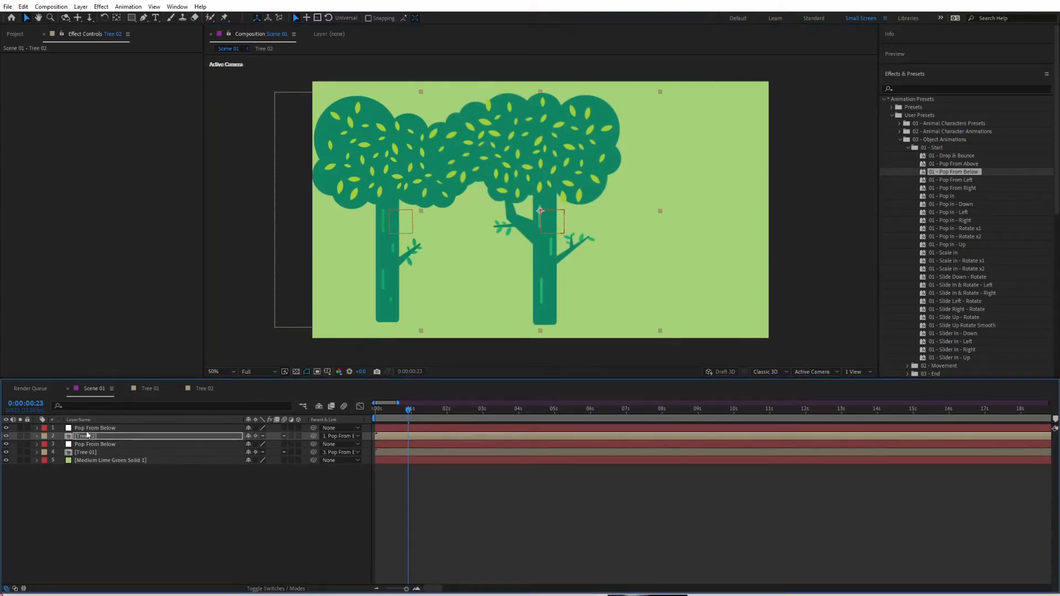
- Shift all Position keyframes of Tree 02's null horizontally until the tree stands at the right side of the scene, and preview the animation
left_click(84, 429)
key("p")
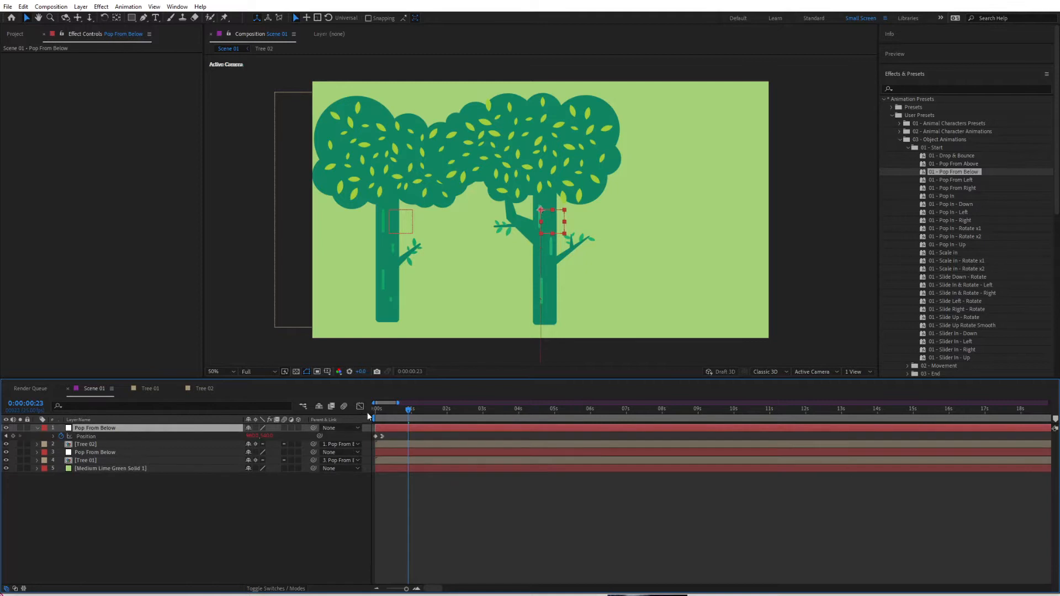
key("j")
left_click(103, 438)
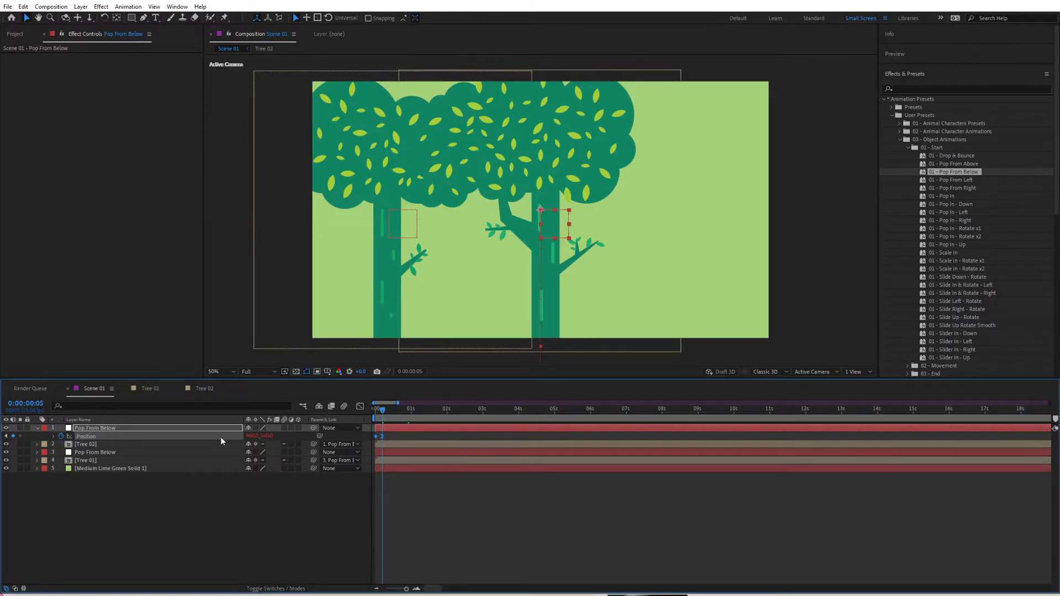
left_click_drag(252, 438, 512, 412)
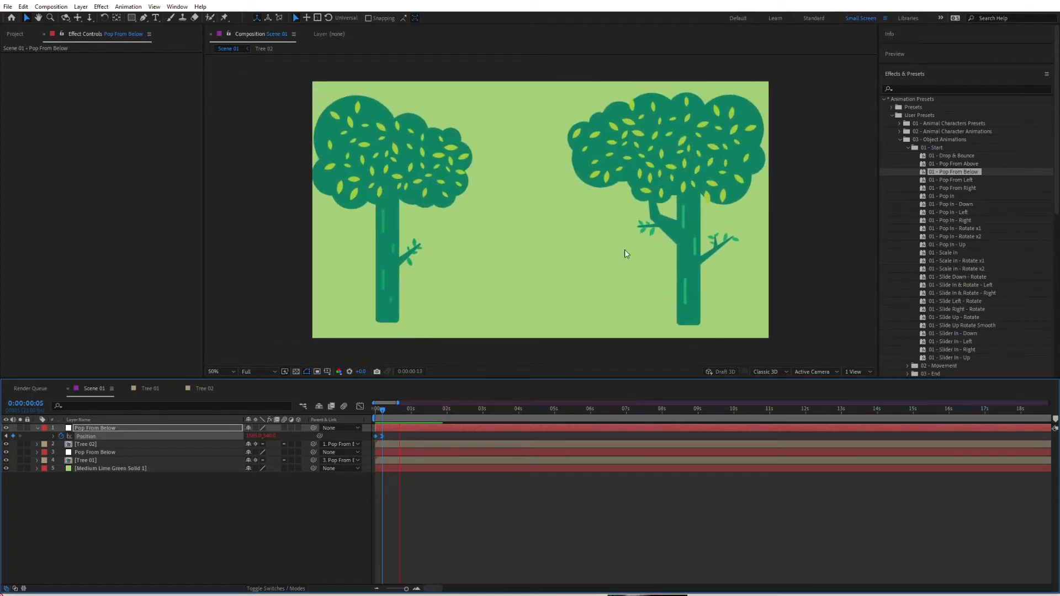
key("space")
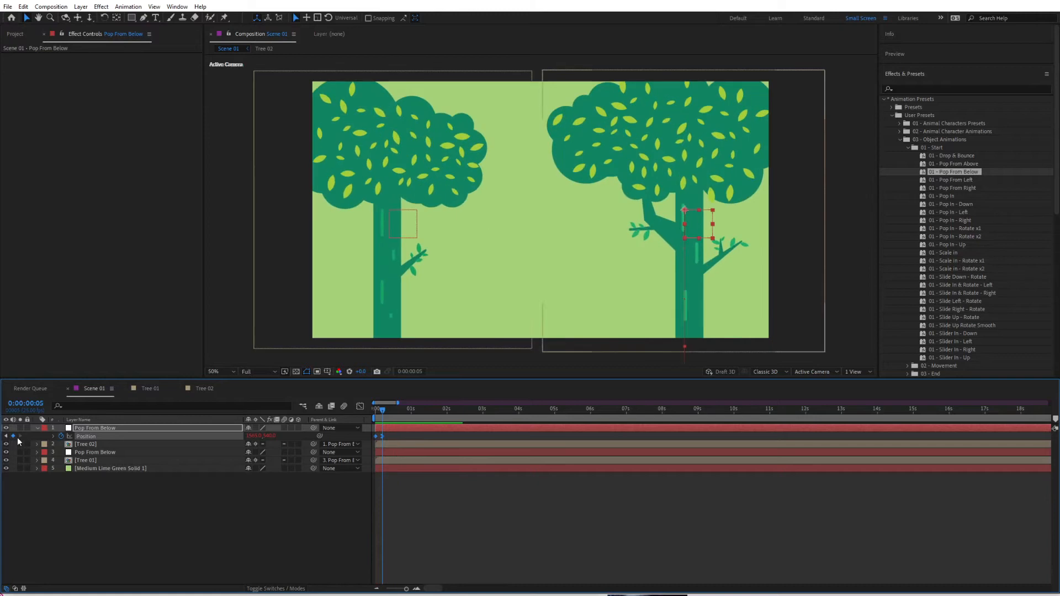
- Collapse the null's properties, deselect all layers and move the playhead to 0:00:01:22
left_click(37, 428)
left_click(118, 504)
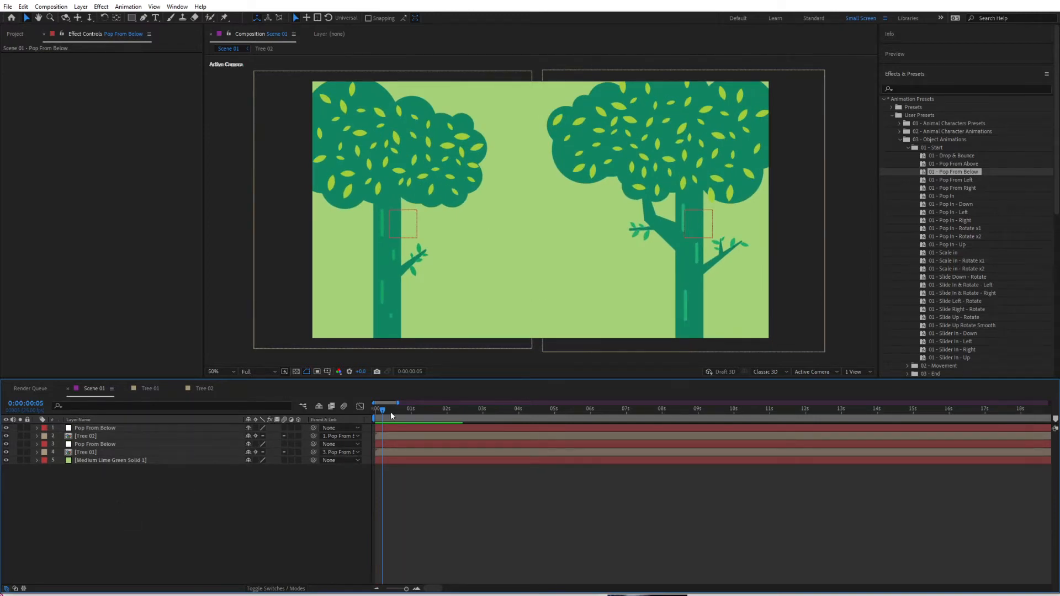
left_click_drag(387, 414, 444, 421)
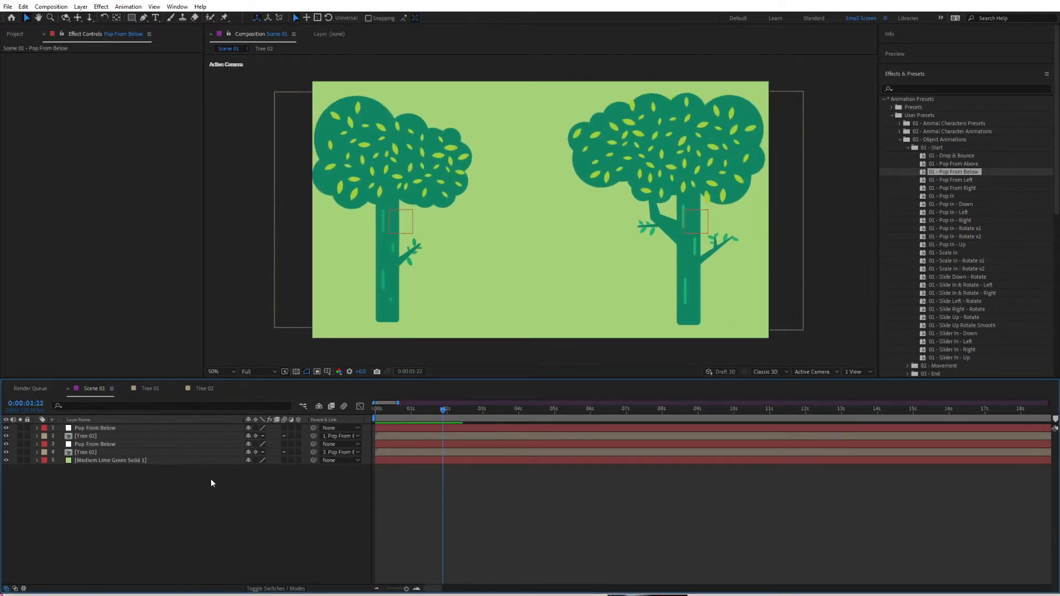
- Collapse the Forest, 01 - Scene Design Objects and Scene Designer folders in the project
left_click(20, 35)
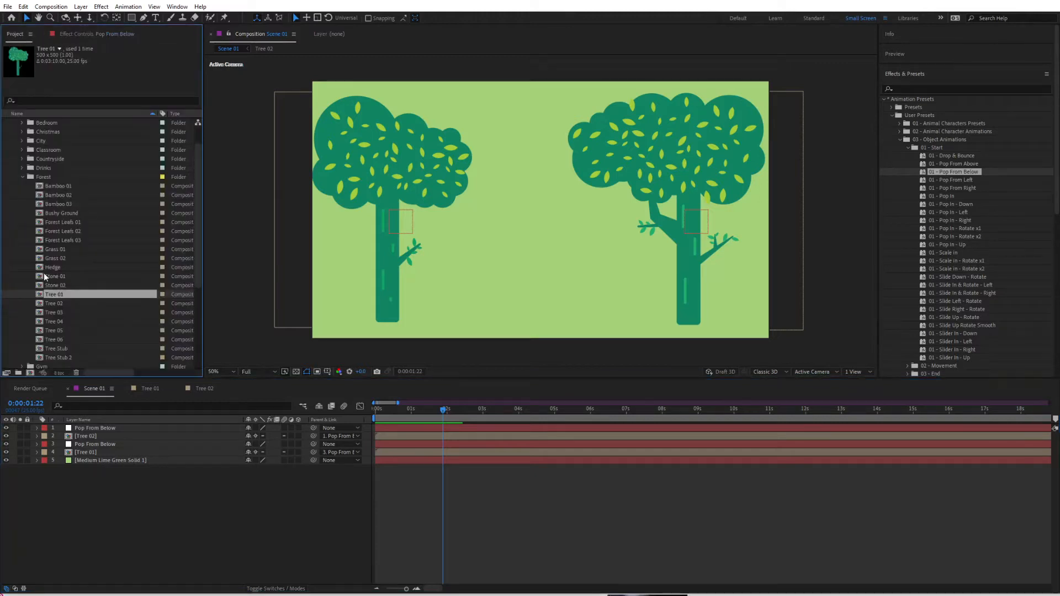
left_click(24, 177)
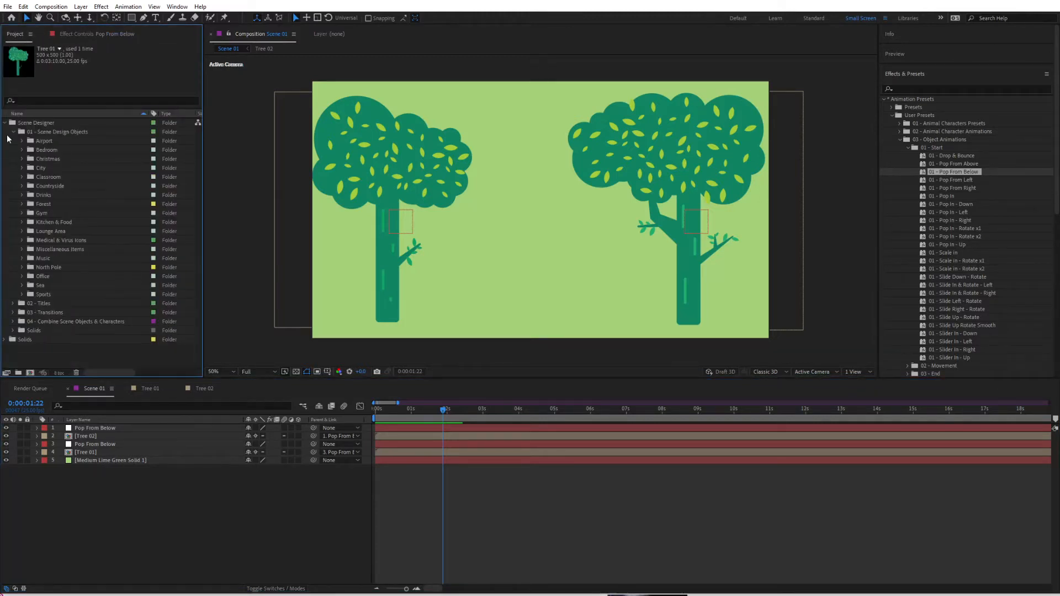
left_click(13, 132)
left_click(5, 123)
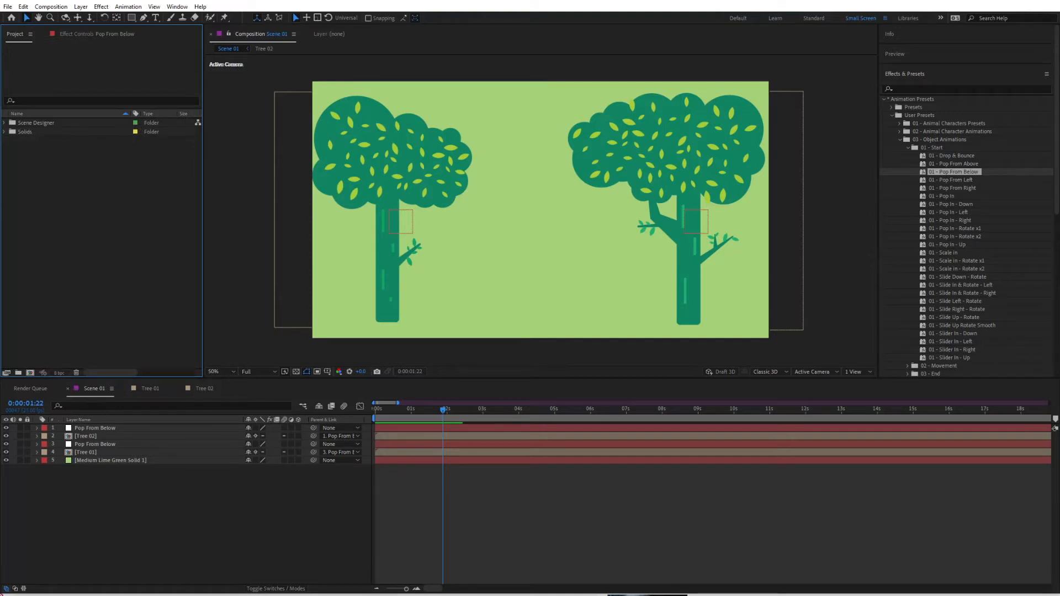
- Import Monkey - Eating Banana - Scene 02.mov and Tiger Animation.mov from the Character Animation - Tutorial Series folder in File Explorer
left_click(494, 594)
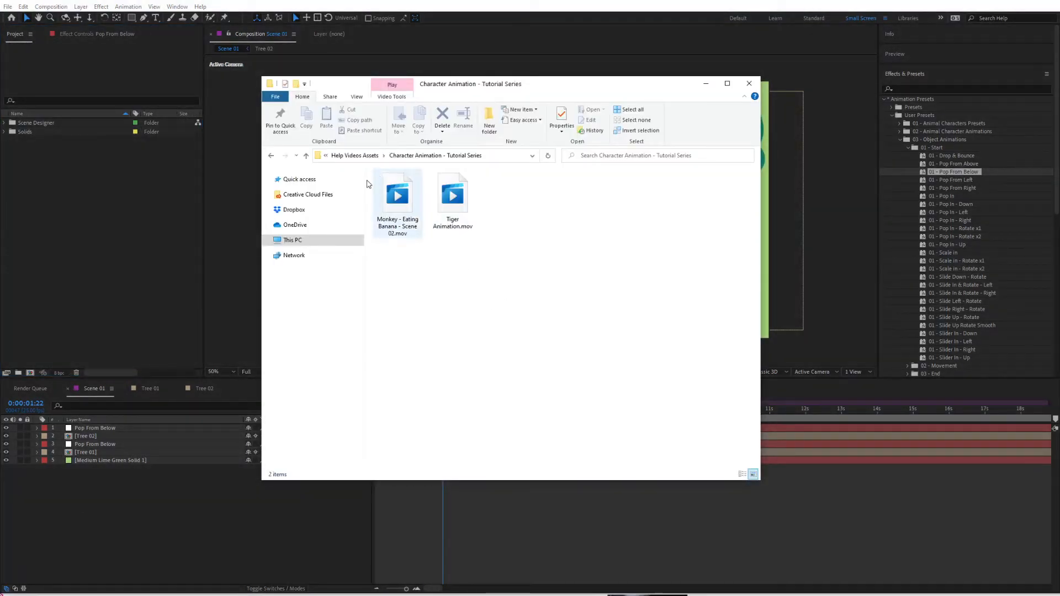
key("ctrl+a")
left_click_drag(436, 224, 86, 200)
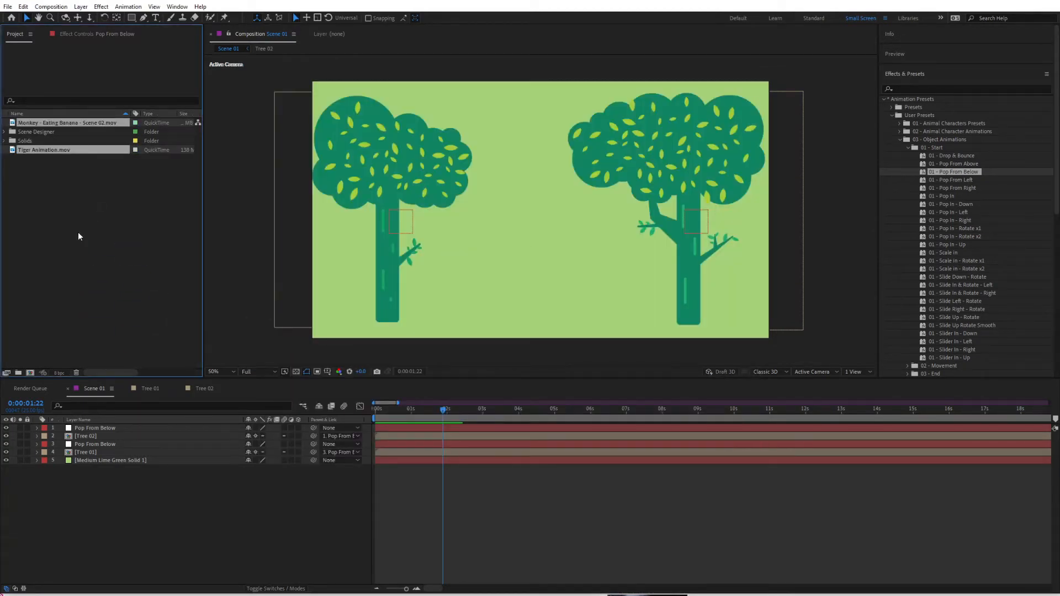
- Create a project folder named Animals and move the monkey and tiger clips into it
left_click(18, 373)
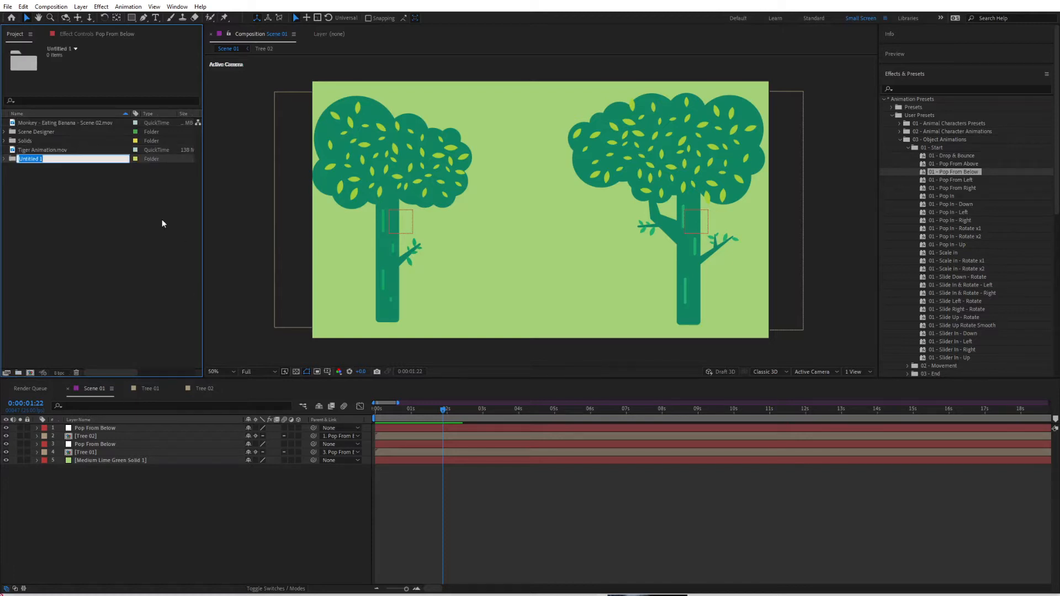
type("Animals")
key("Return")
left_click(22, 133)
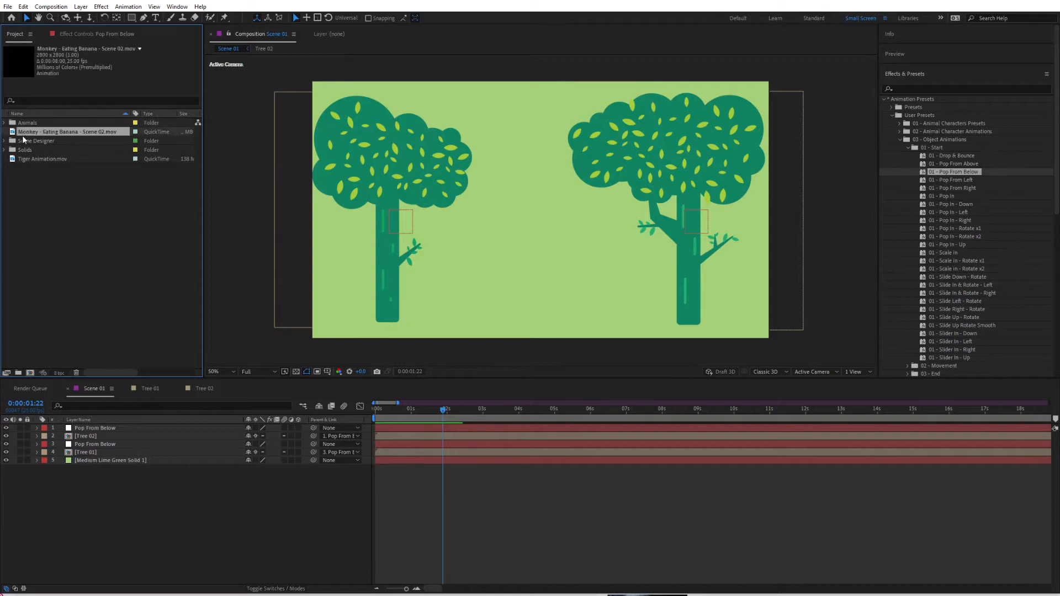
left_click(29, 159, "ctrl")
left_click_drag(47, 135, 30, 122)
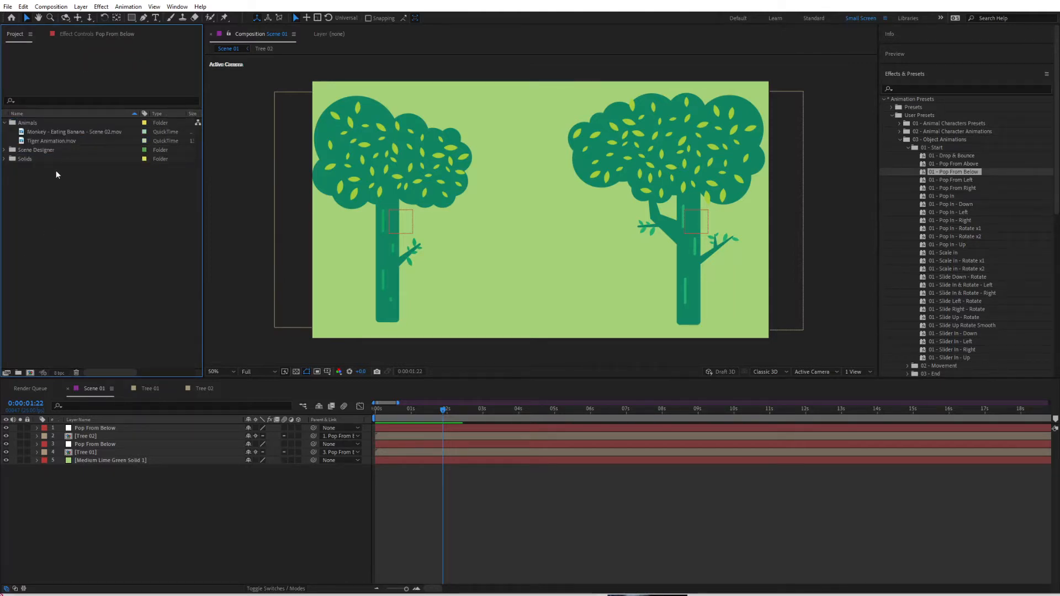
- Place Tiger Animation.mov between the two trees in Scene 01, scaled to 40%, with its feet level with the tree bases
left_click_drag(34, 141, 520, 236)
left_click_drag(533, 193, 542, 276)
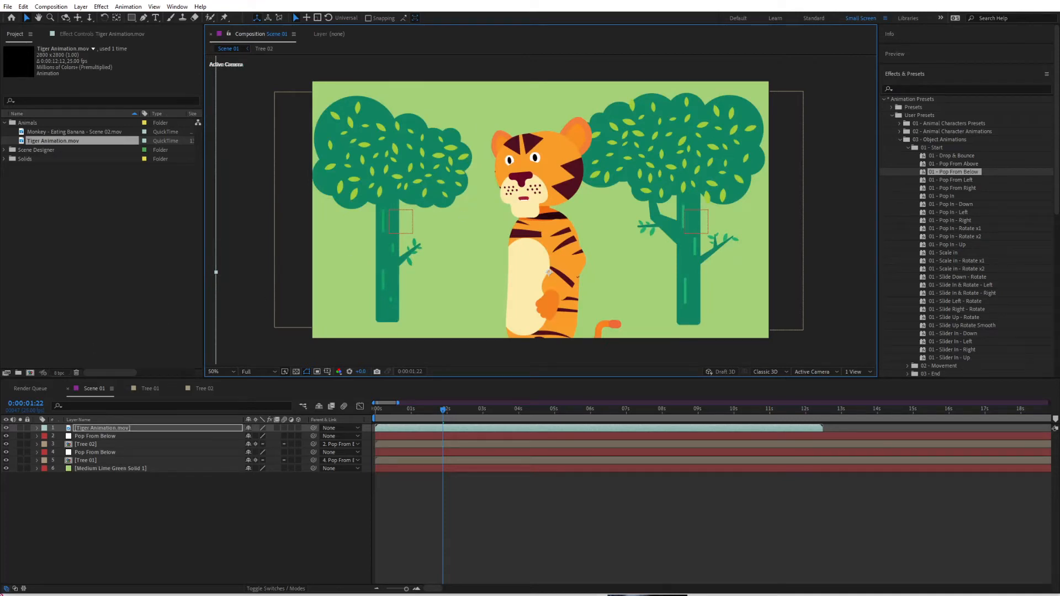
key("s")
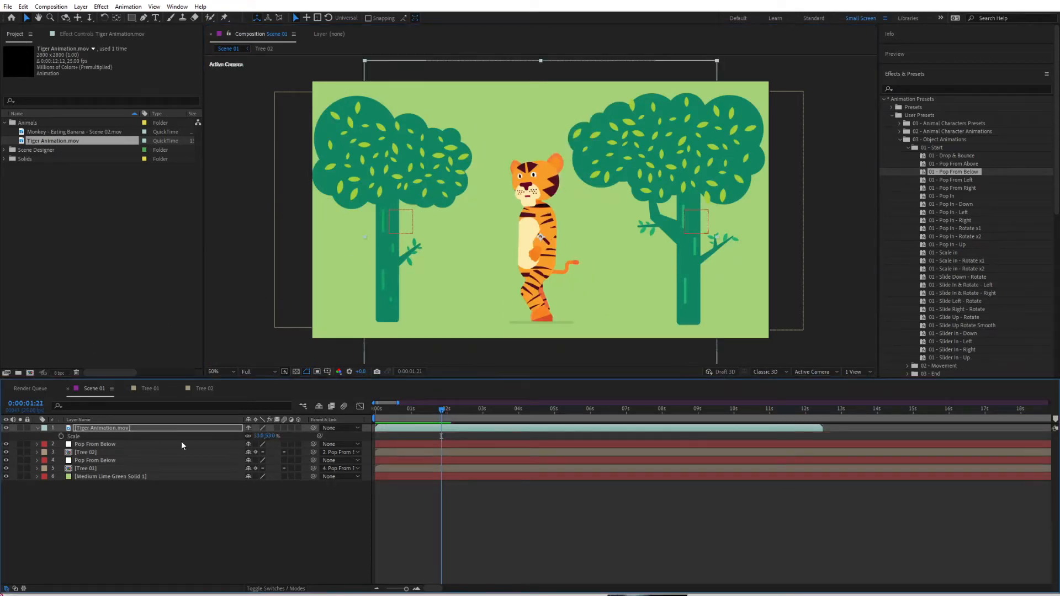
key("Return")
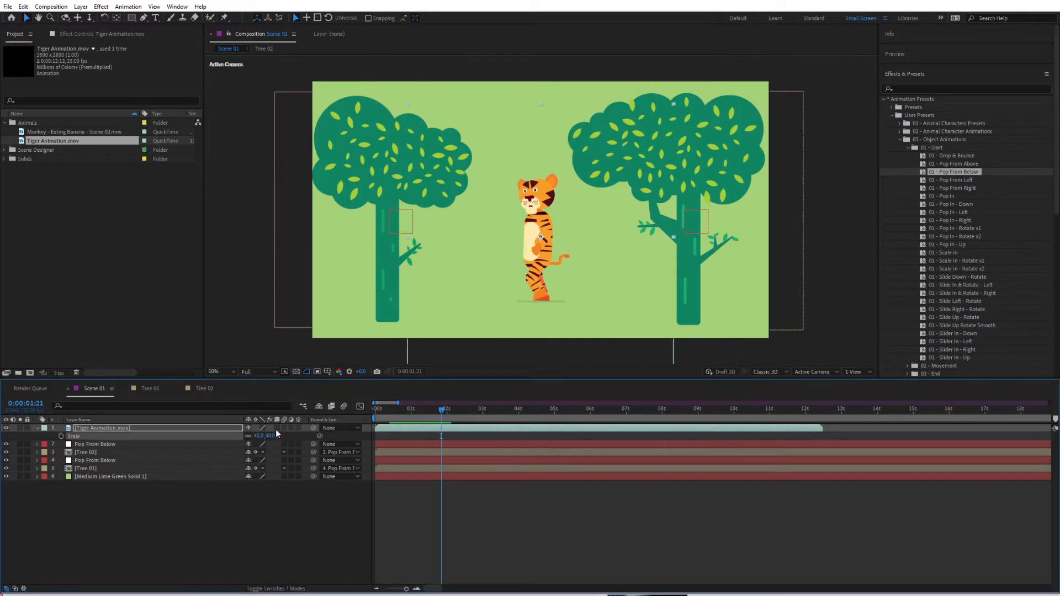
left_click_drag(547, 236, 544, 257)
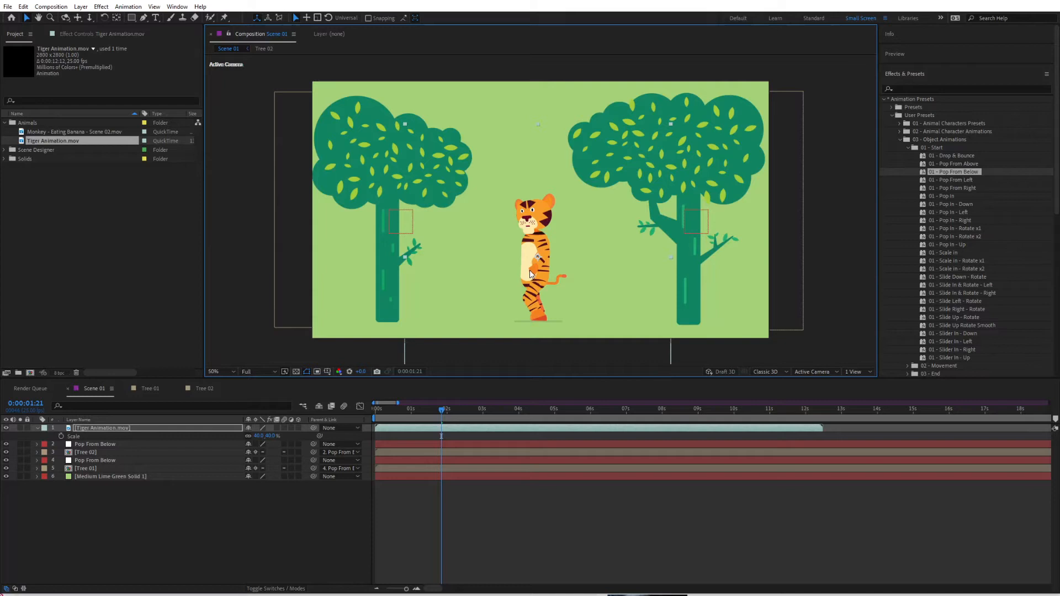
- Place Monkey - Eating Banana - Scene 02.mov in Scene 01 below the Tree 02 layer, scaled to 29% and hanging from the right tree's foliage
left_click_drag(82, 132, 166, 429)
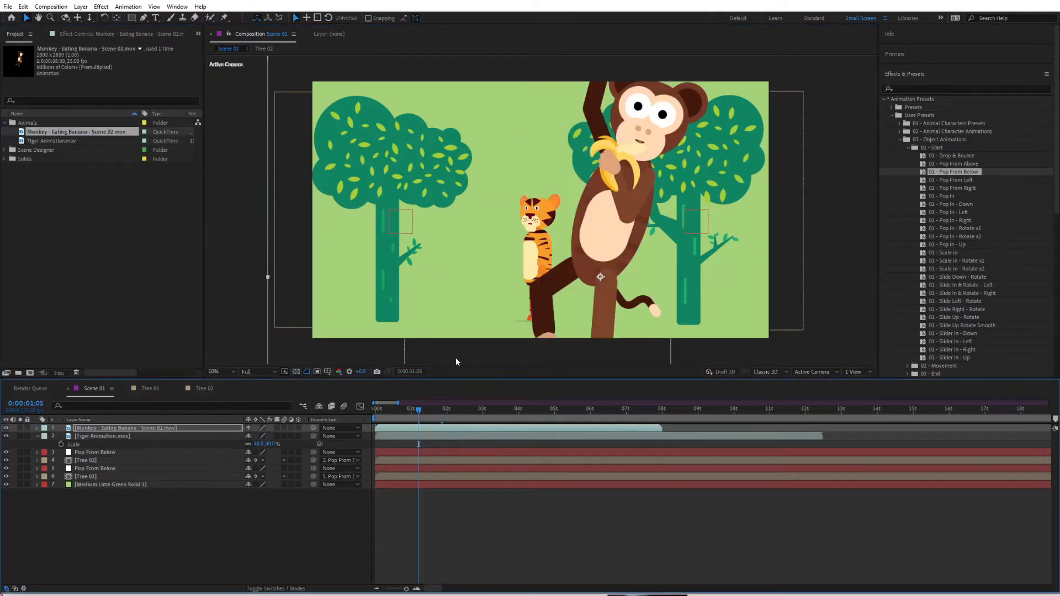
key("s")
left_click_drag(275, 436, 246, 443)
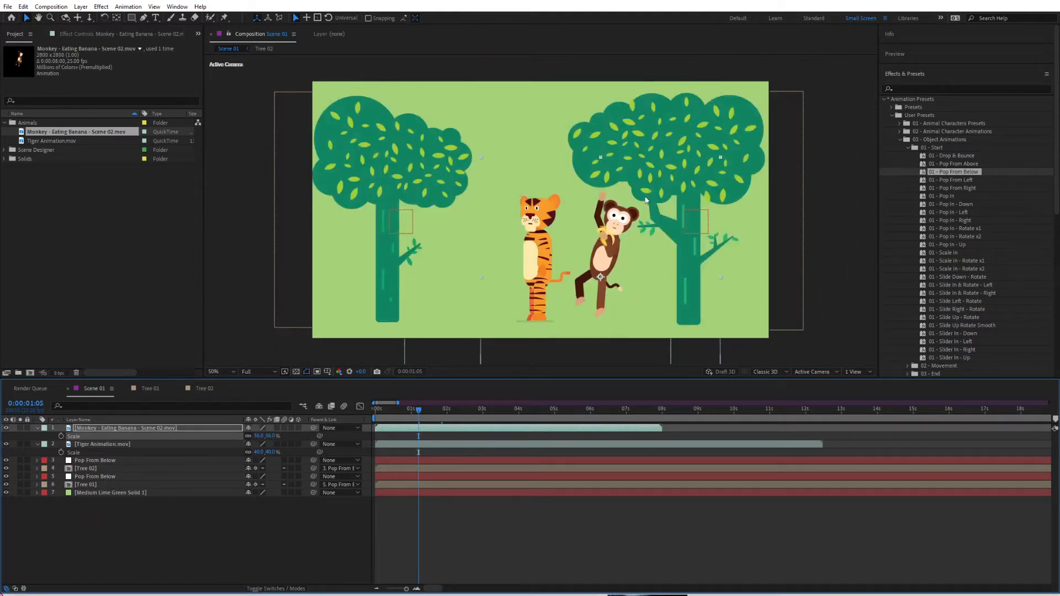
left_click_drag(575, 247, 601, 257)
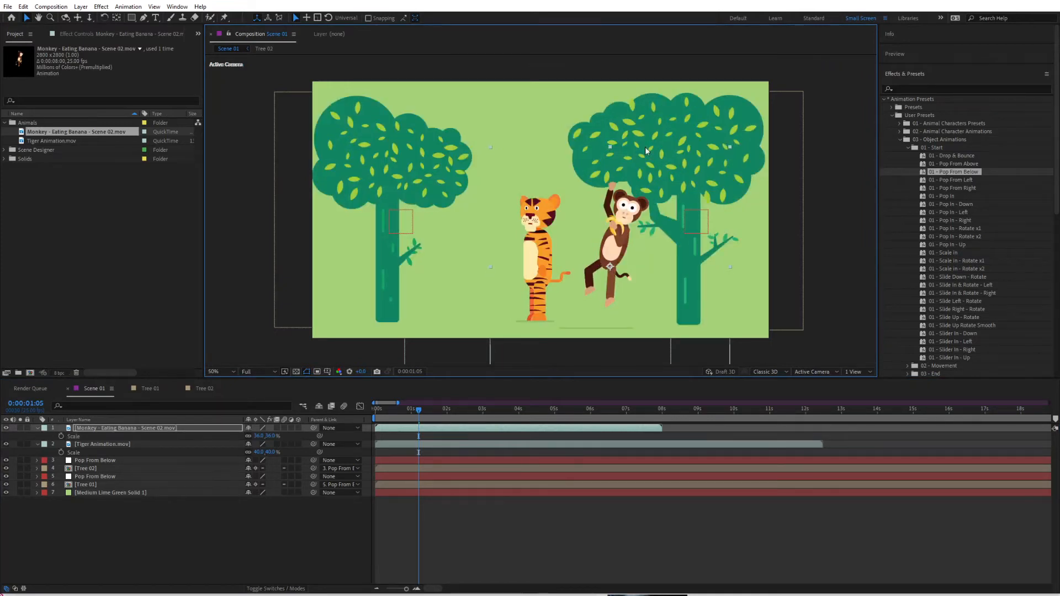
left_click_drag(273, 437, 269, 437)
left_click_drag(608, 247, 602, 233)
left_click_drag(113, 427, 111, 470)
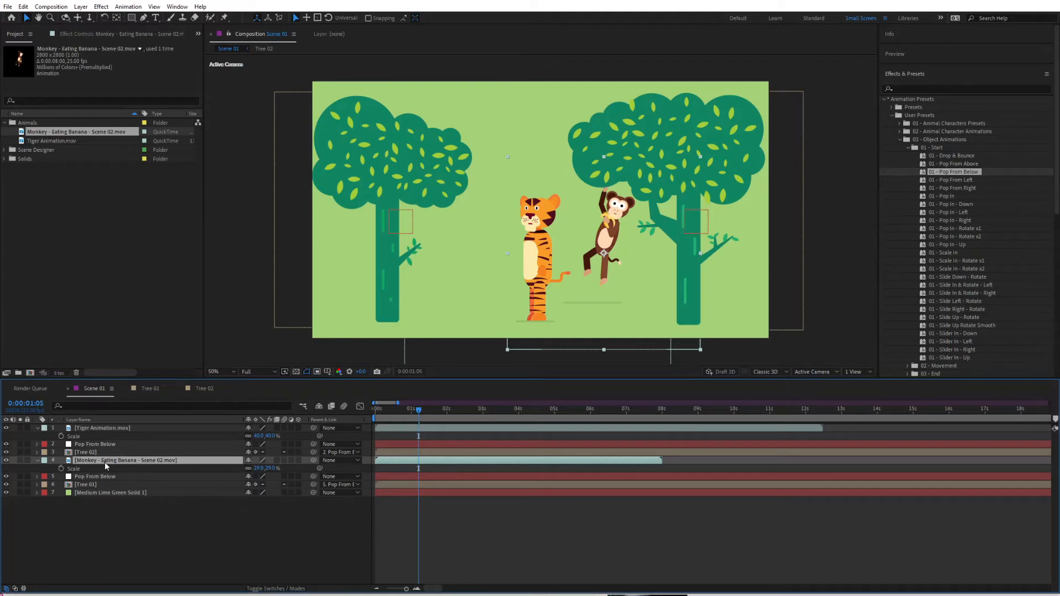
- Try parenting the monkey layer to Tree 01 and preview the opening of the scene
left_click_drag(313, 460, 107, 485)
key("space")
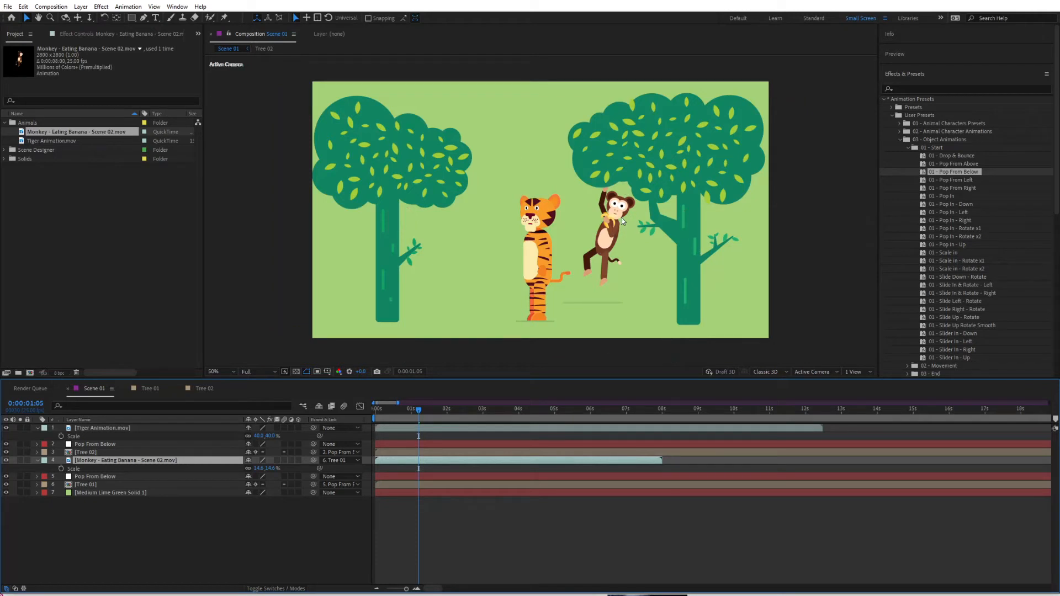
left_click_drag(386, 411, 433, 438)
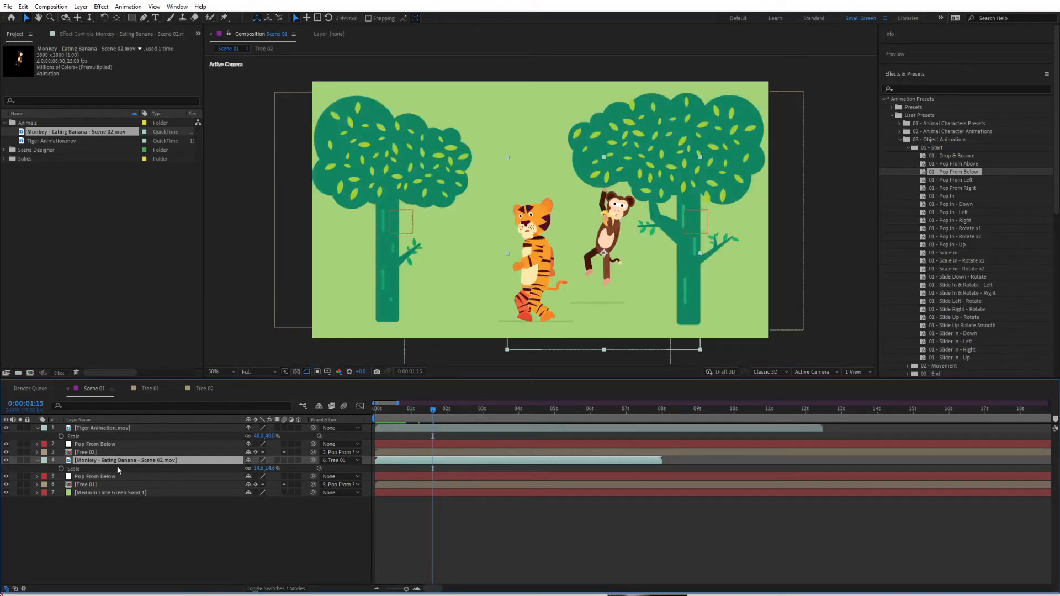
- Parent the monkey layer to Tree 02 and play back Scene 01 to check its motion
left_click_drag(313, 460, 118, 453)
key("Home")
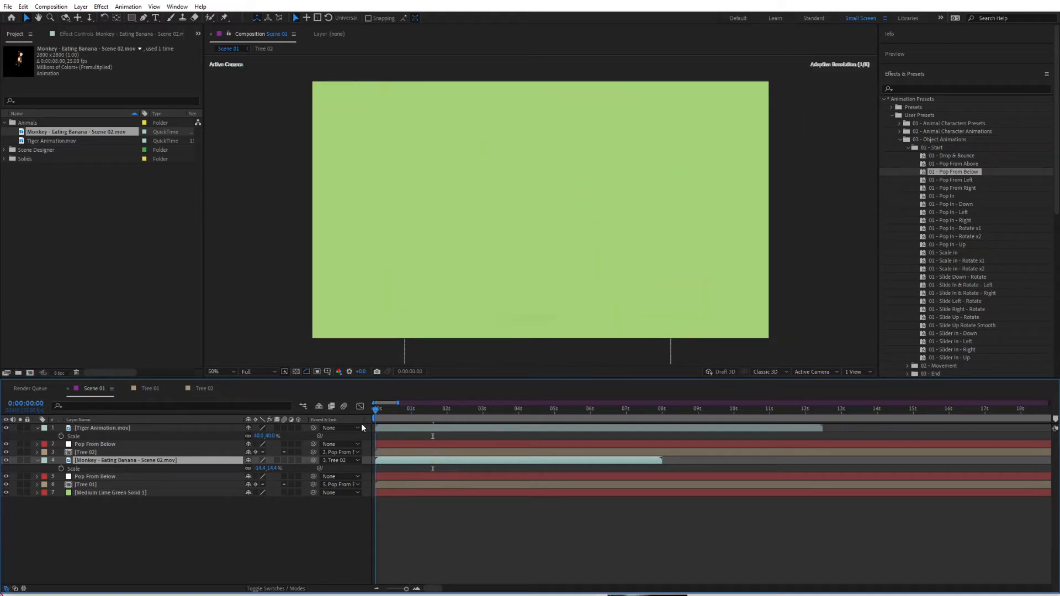
key("space")
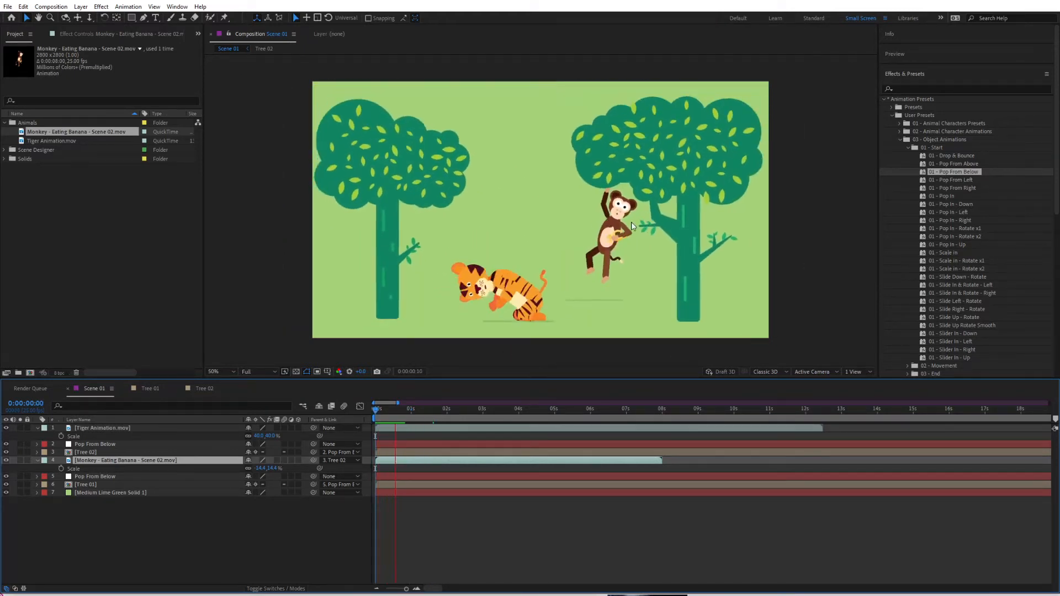
key("space")
left_click(419, 416)
left_click_drag(416, 418, 446, 412)
key("space")
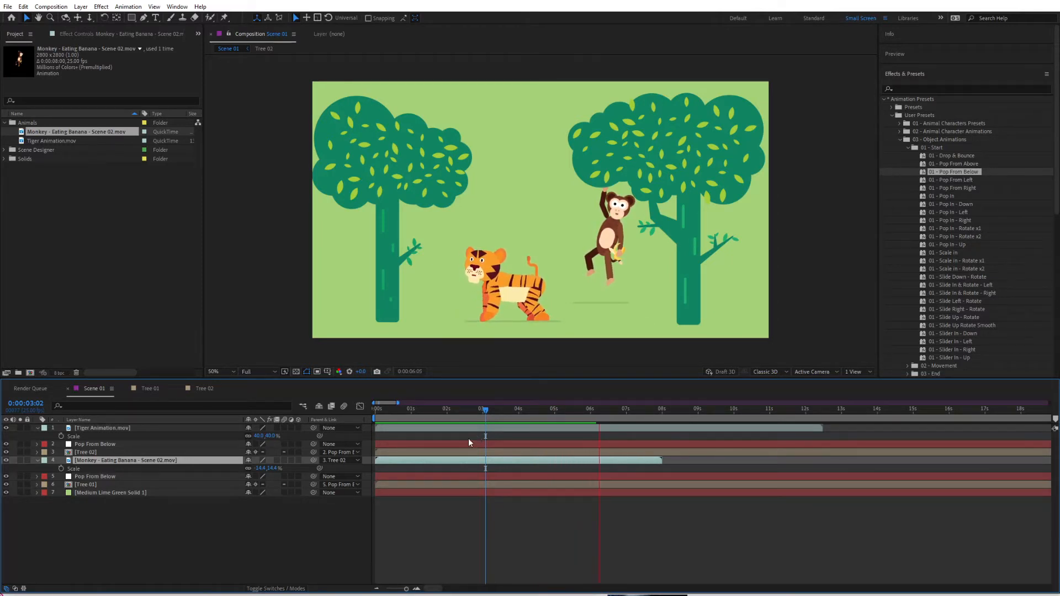
- Move the current time to 0:00:01:05 and fit the composition to the viewer
left_click(402, 410)
left_click_drag(404, 435, 419, 432)
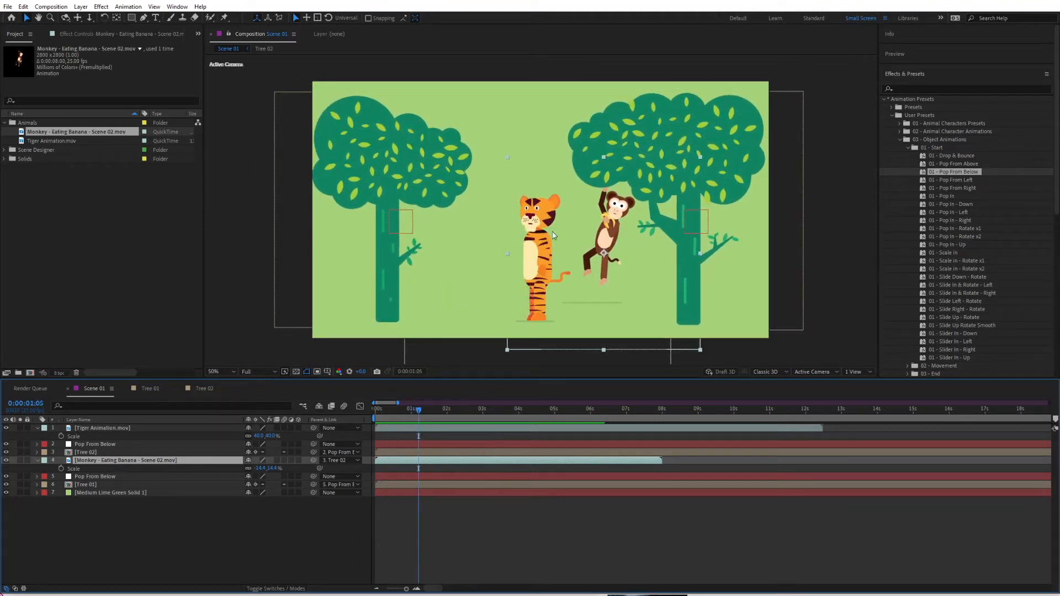
scroll(541, 286, "up", 1)
scroll(541, 286, "down", 1)
left_click(231, 370)
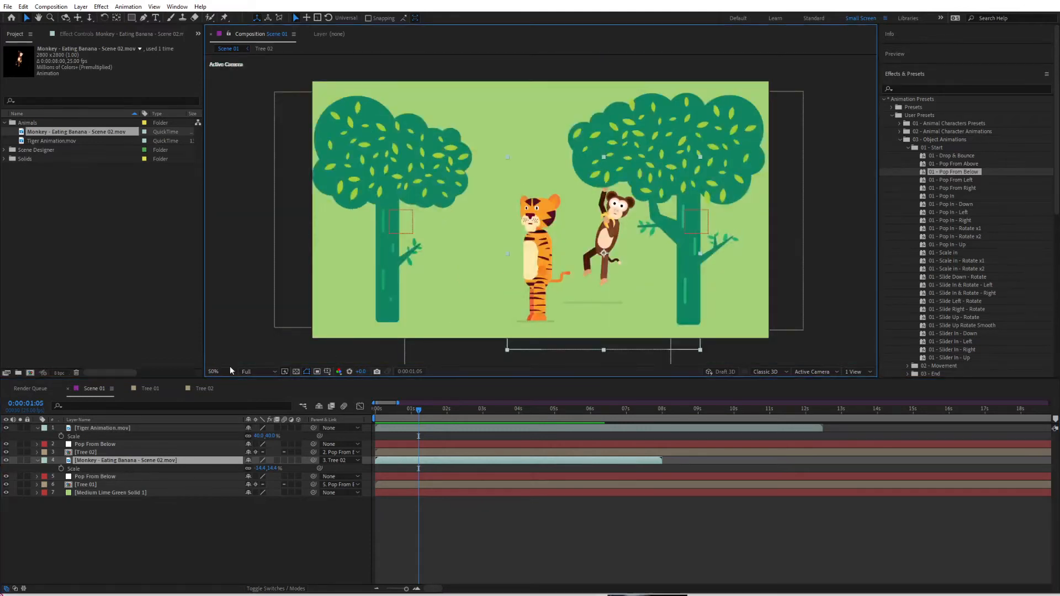
left_click(237, 394)
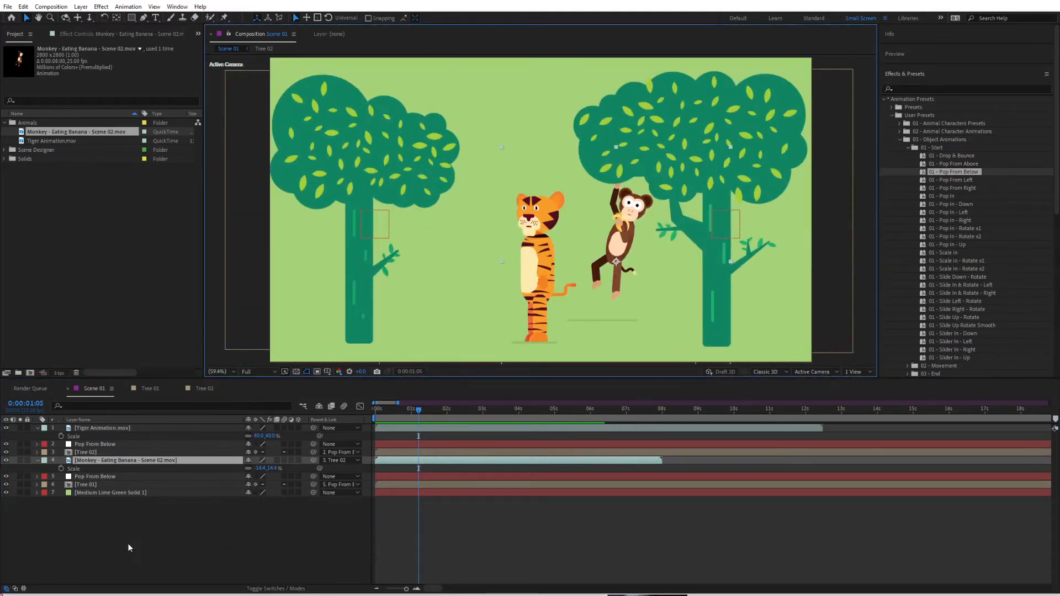
- Create a null object in Scene 01 and rename it Scene Animation
right_click(153, 530)
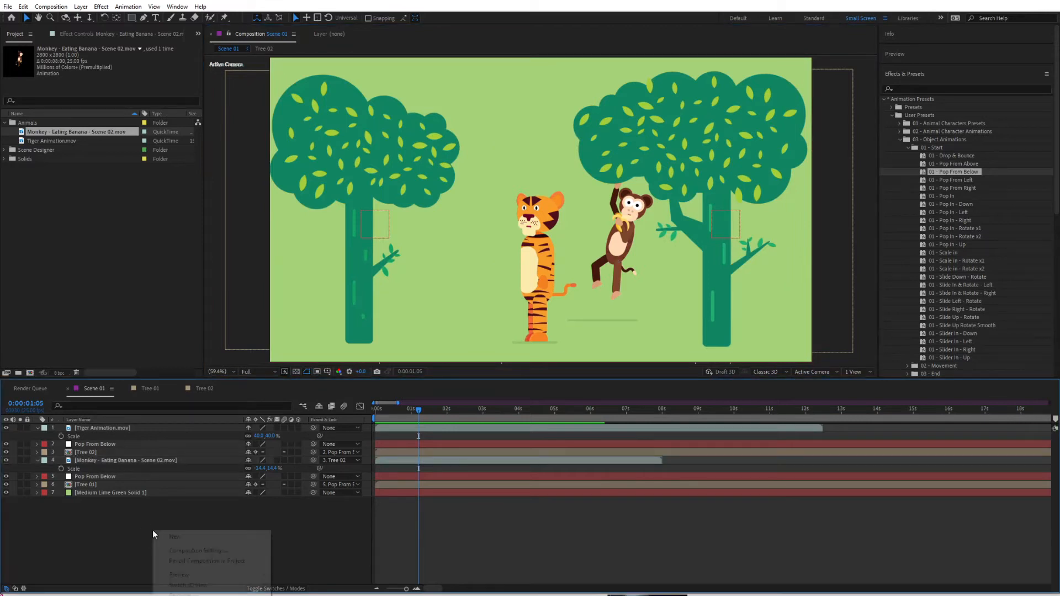
mouse_move(185, 536)
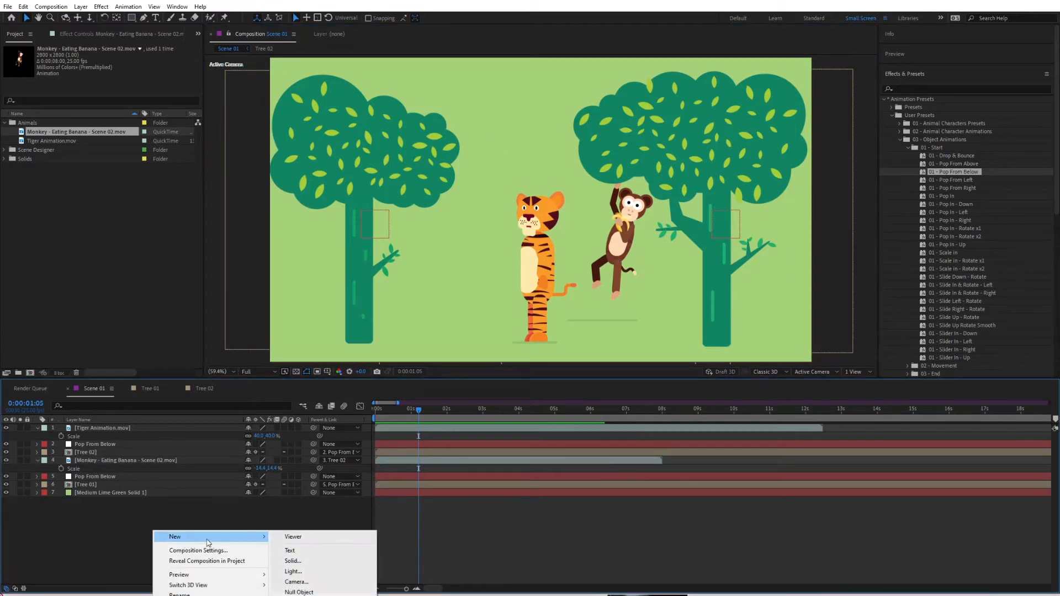
left_click(299, 592)
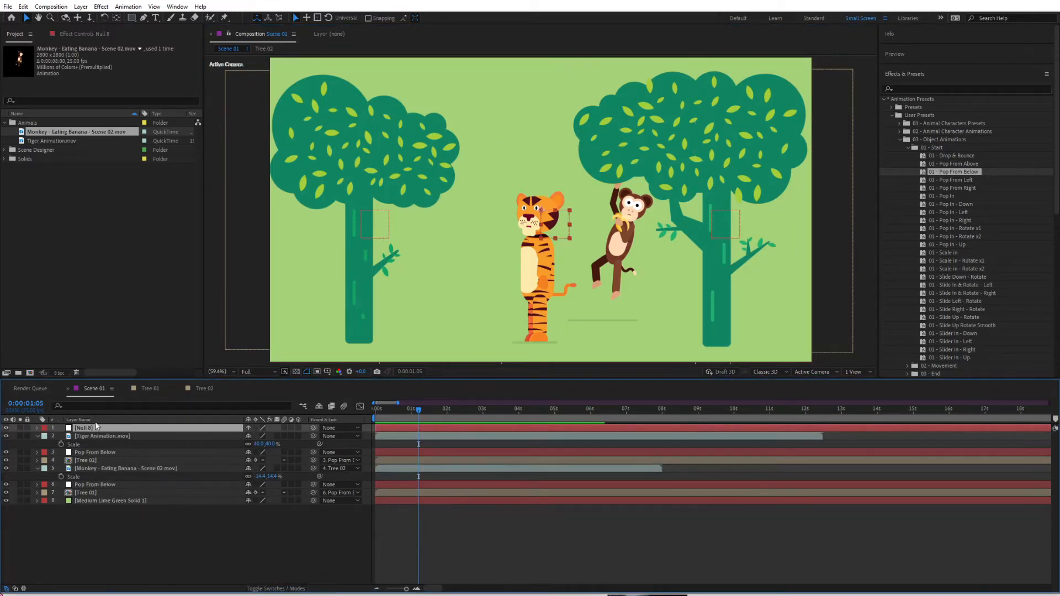
key("Return")
type("S")
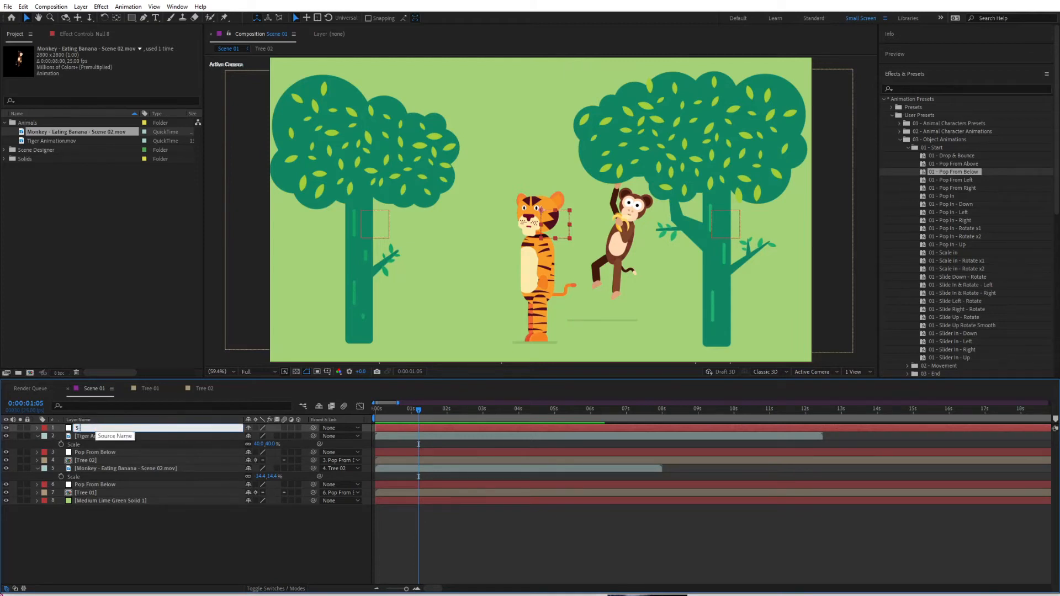
type("cene Animation")
key("Return")
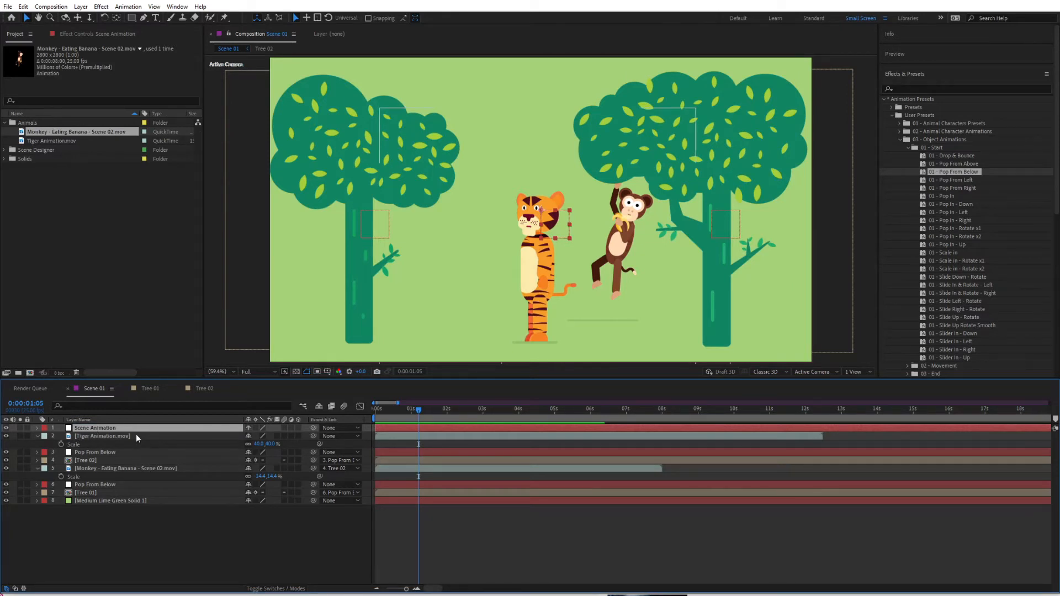
- Parent both Pop From Below nulls to the Scene Animation null
left_click(94, 452)
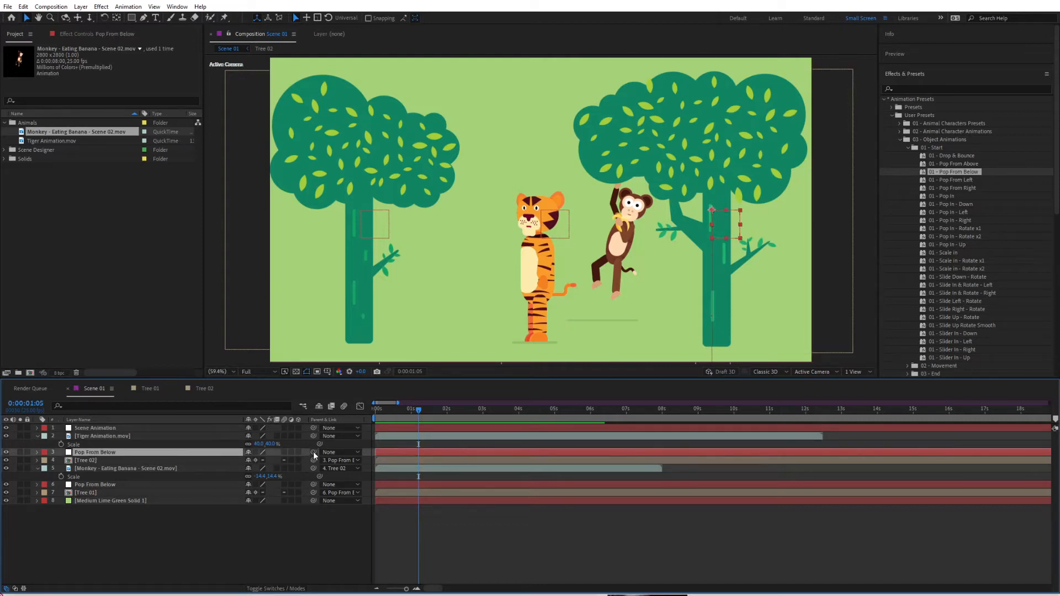
left_click_drag(318, 455, 141, 431)
left_click(101, 484)
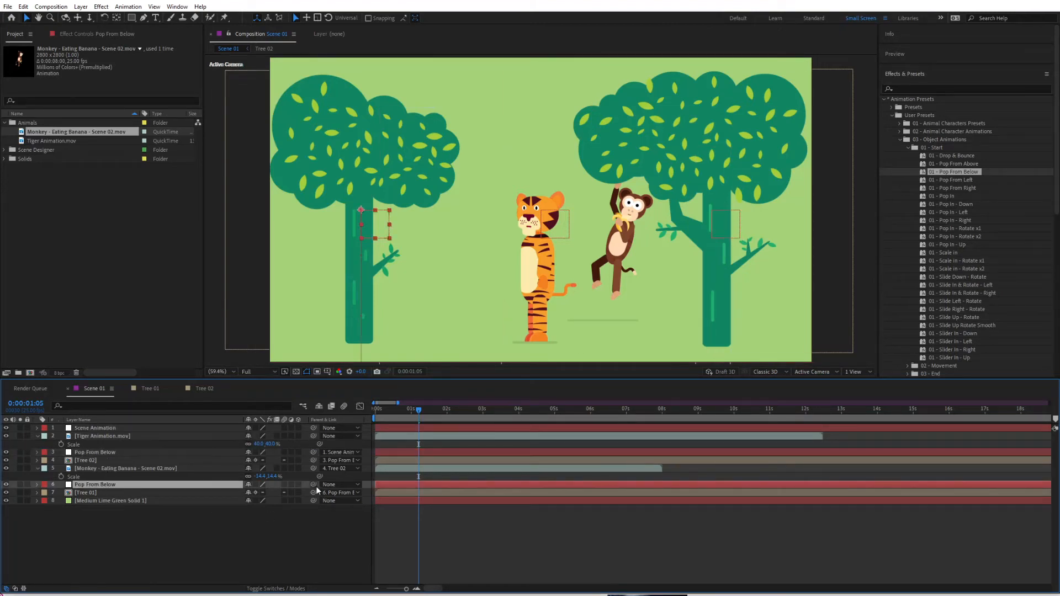
left_click_drag(314, 484, 117, 432)
- Set the Scene Animation null's Position to 1033, 540 and add a Position keyframe at 0:00:01:04
left_click(117, 431)
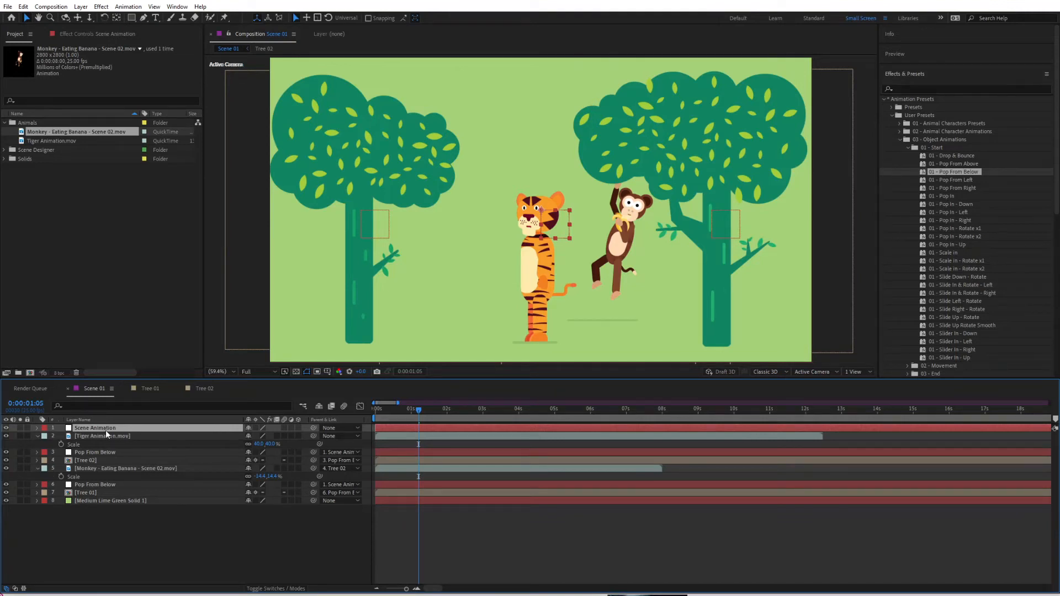
key("p")
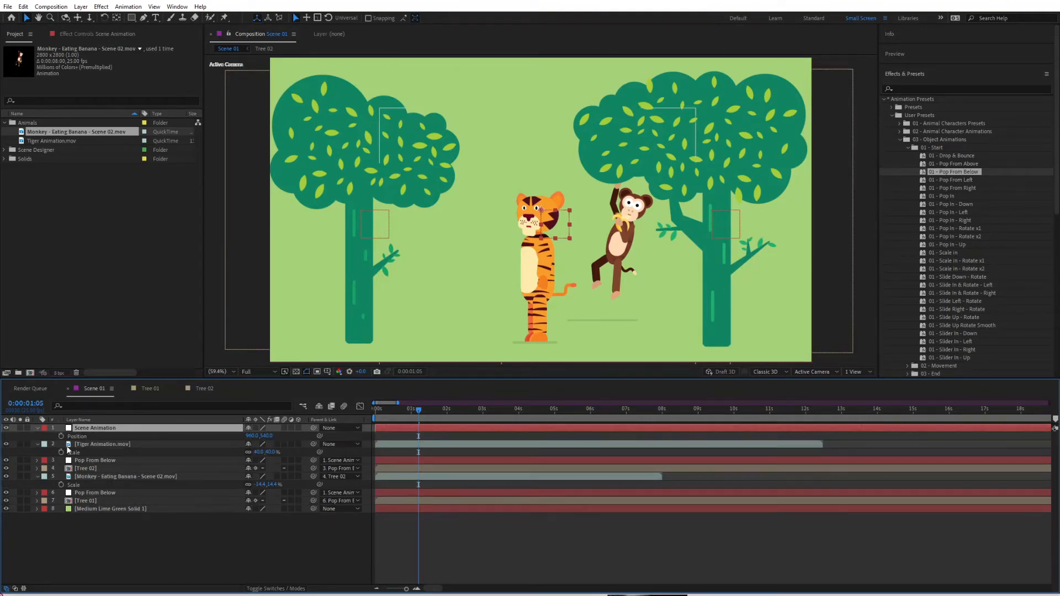
left_click(139, 547)
key("u")
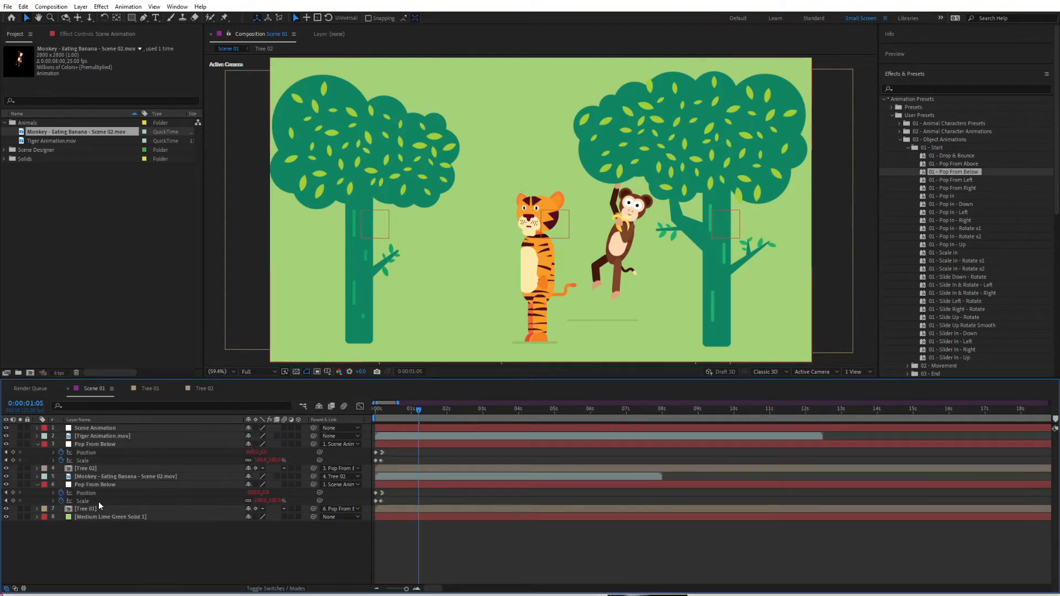
key("u")
left_click(80, 429)
key("p")
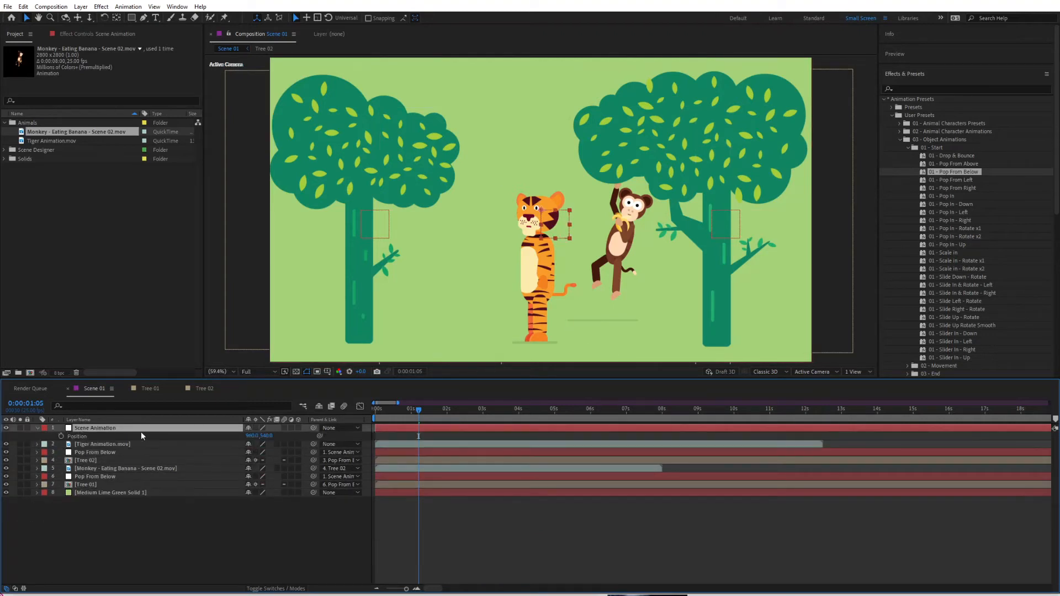
left_click_drag(247, 439, 288, 445)
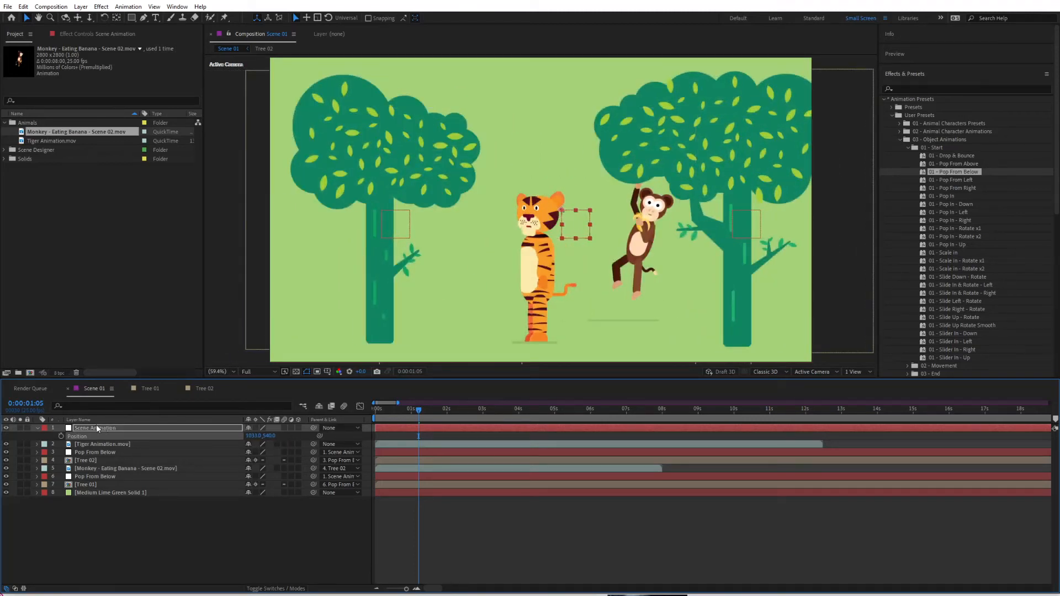
mouse_move(422, 412)
left_mouse_down()
mouse_move(390, 410)
mouse_move(417, 415)
left_mouse_up()
left_click(61, 437)
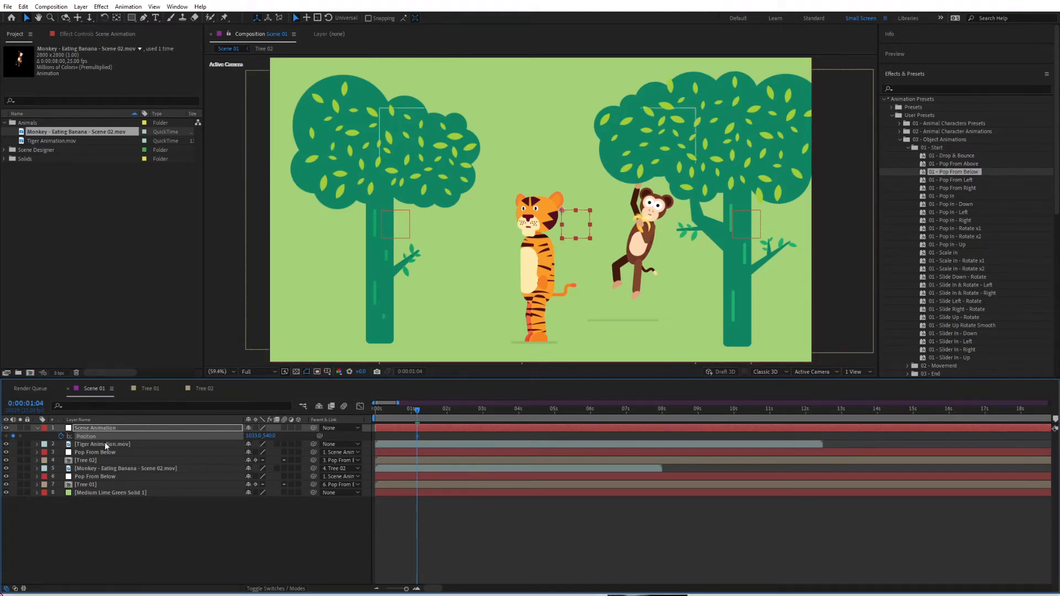
- Keyframe the Scene Animation null's Position at 0:00:02:17 with X about 1509, and preview the sideways scene movement
left_click_drag(425, 418, 474, 421)
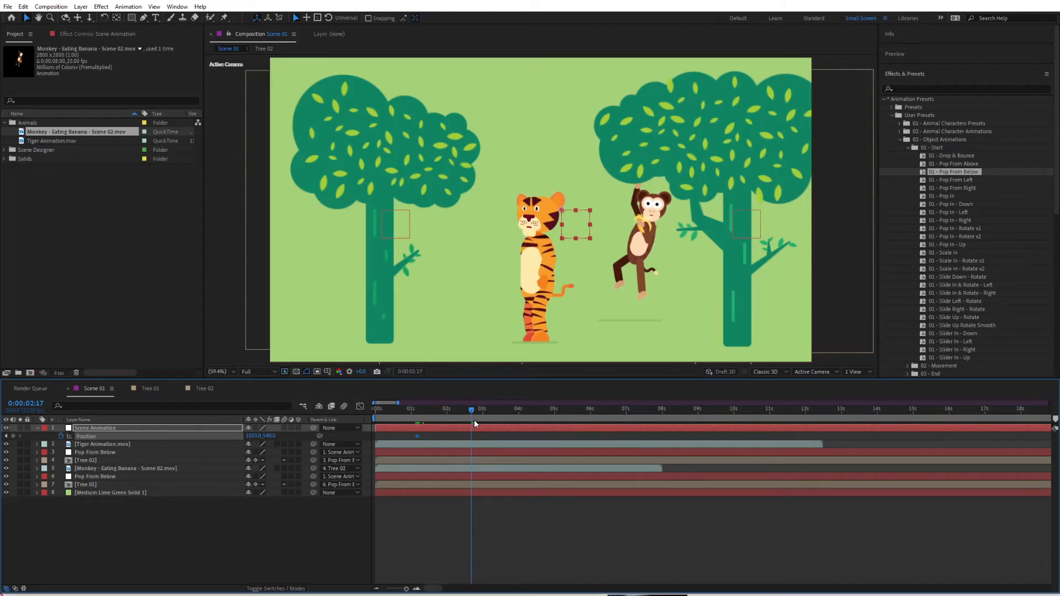
left_click_drag(253, 436, 469, 434)
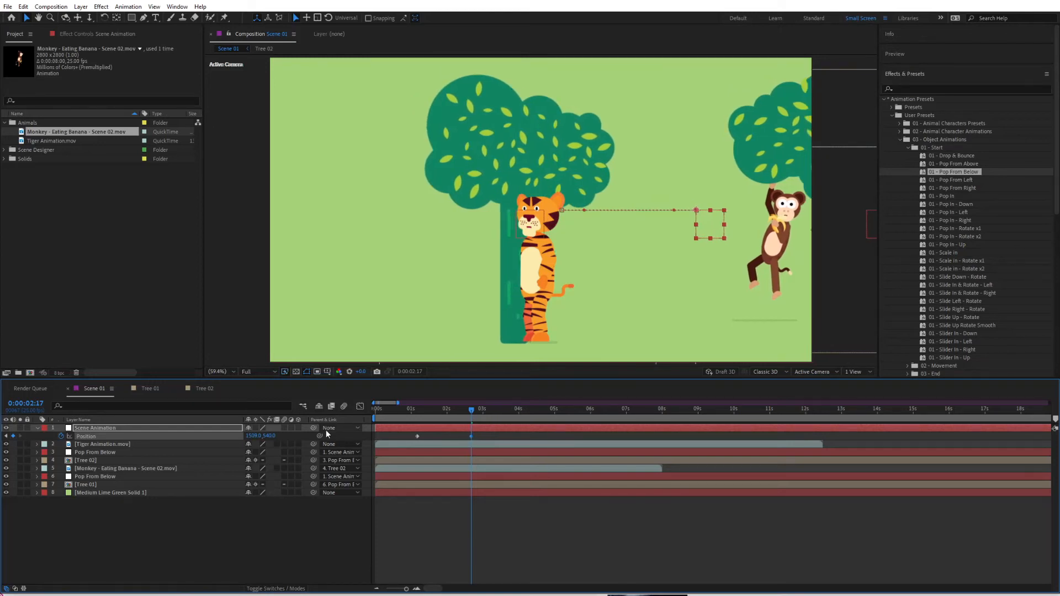
key("space")
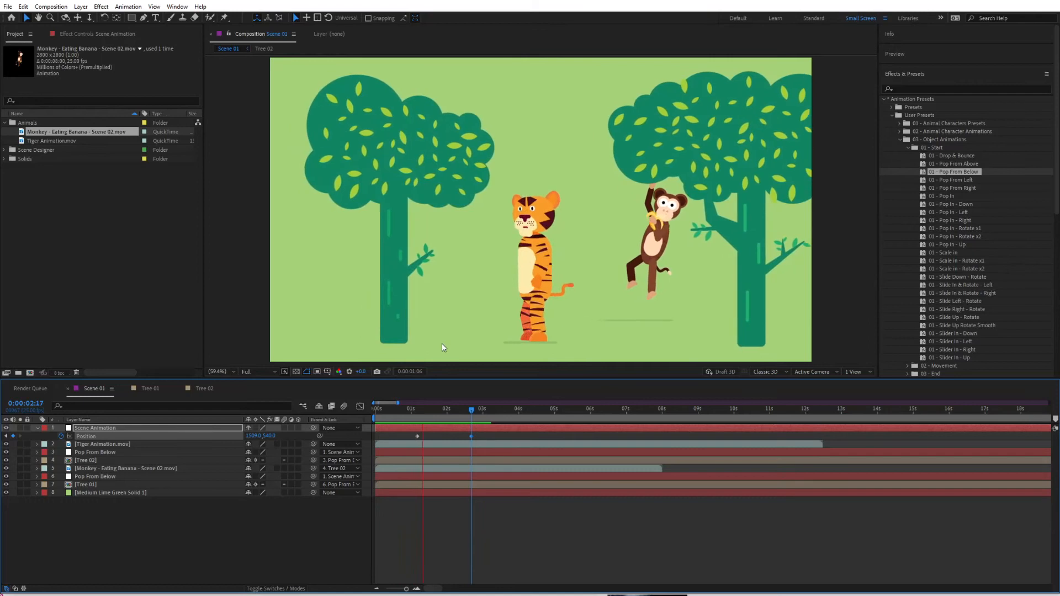
key("space")
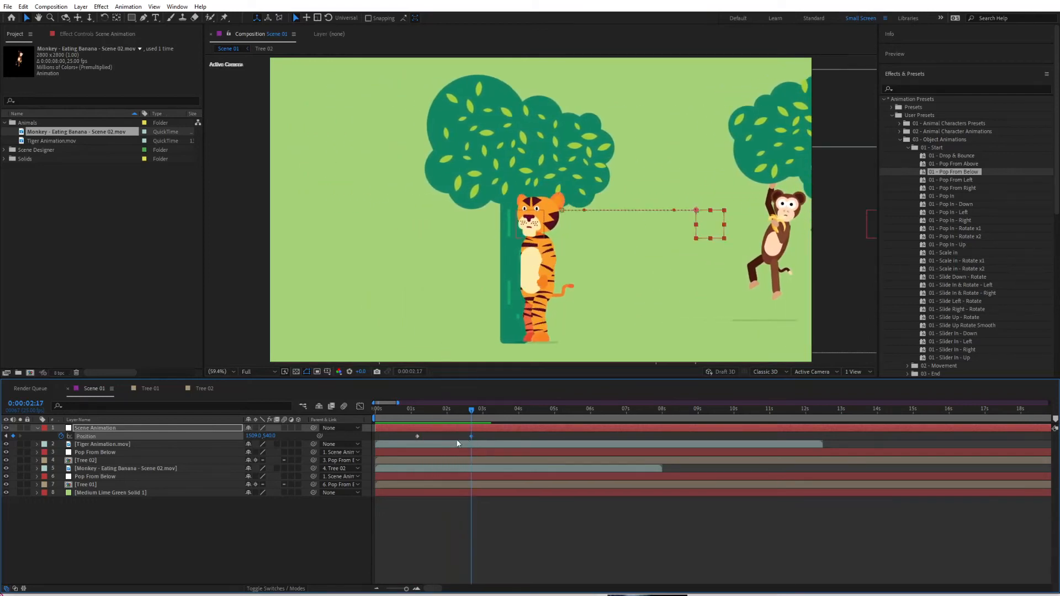
- Reduce the X Position of the keyframe at 0:00:02:17 to about 1360 and play back the scene
left_click_drag(257, 436, 203, 457)
key("space")
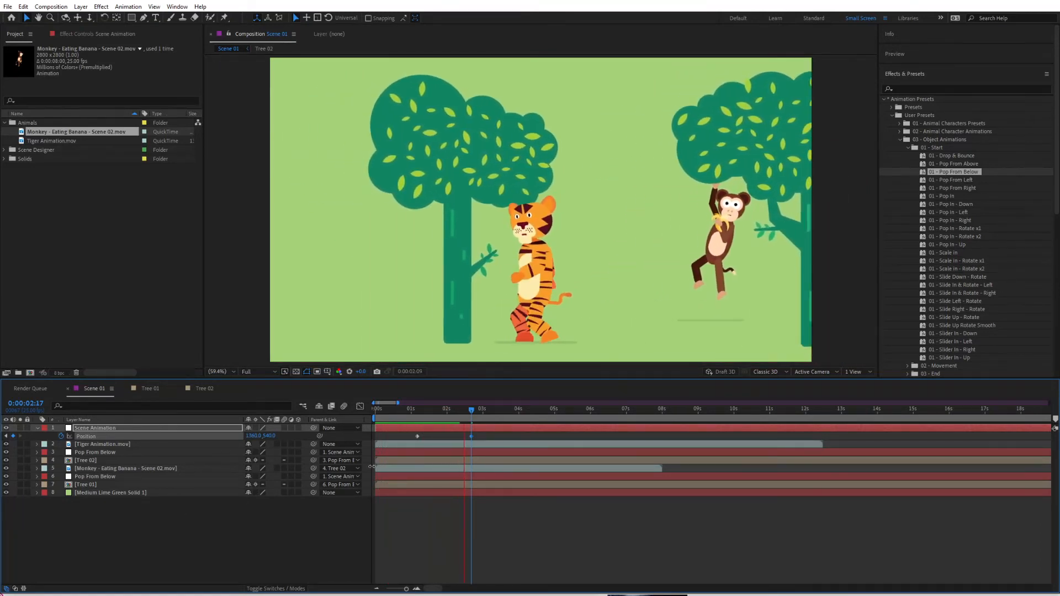
key("space")
- Shift the first Scene Animation Position keyframe to 0:00:01:06 and preview its timing against the tiger's walk
left_click_drag(418, 590, 427, 592)
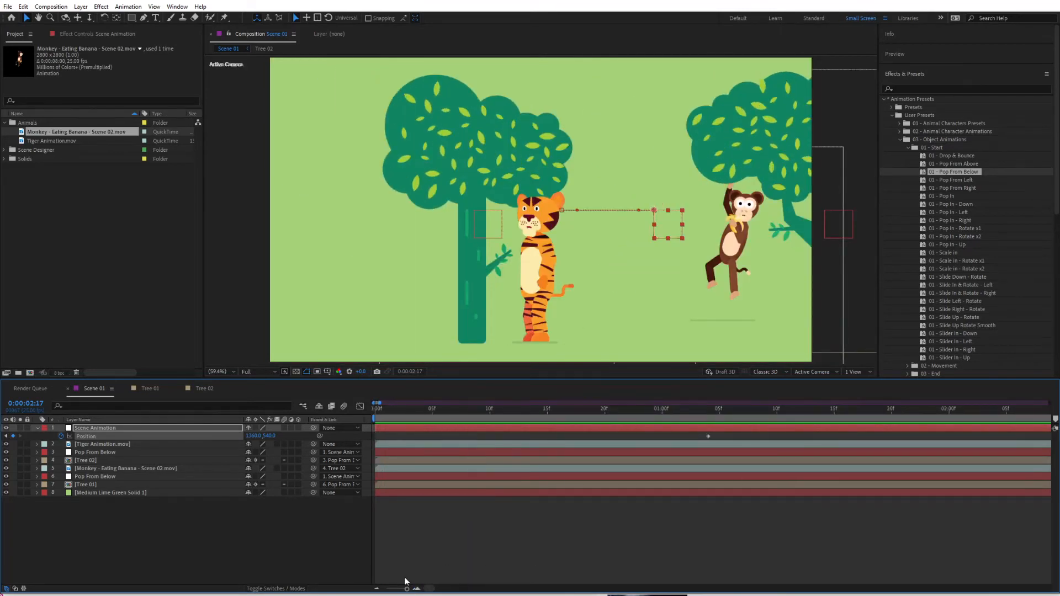
left_click(376, 589)
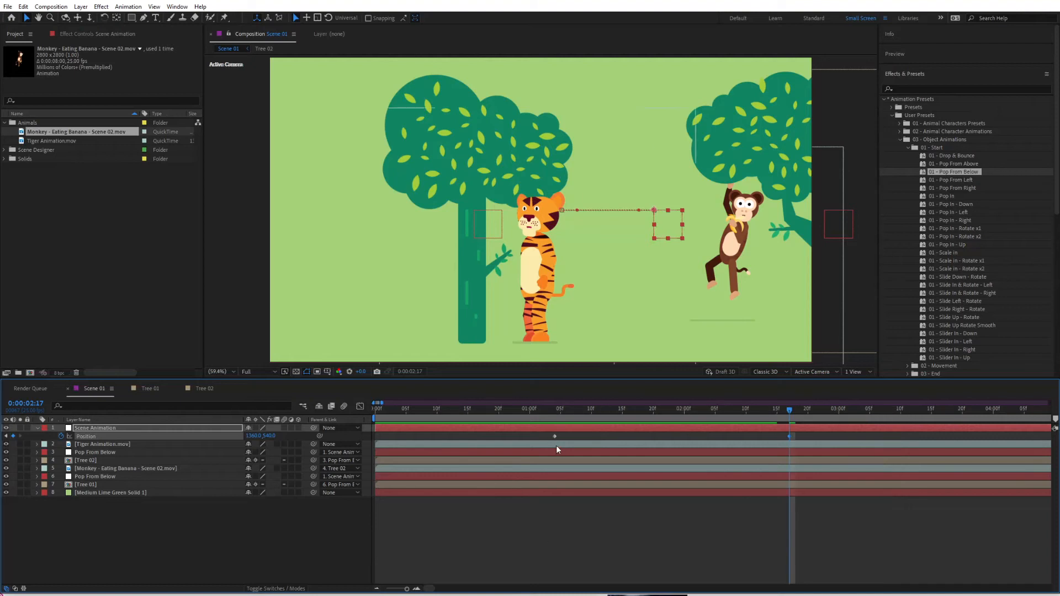
left_click_drag(555, 436, 568, 437)
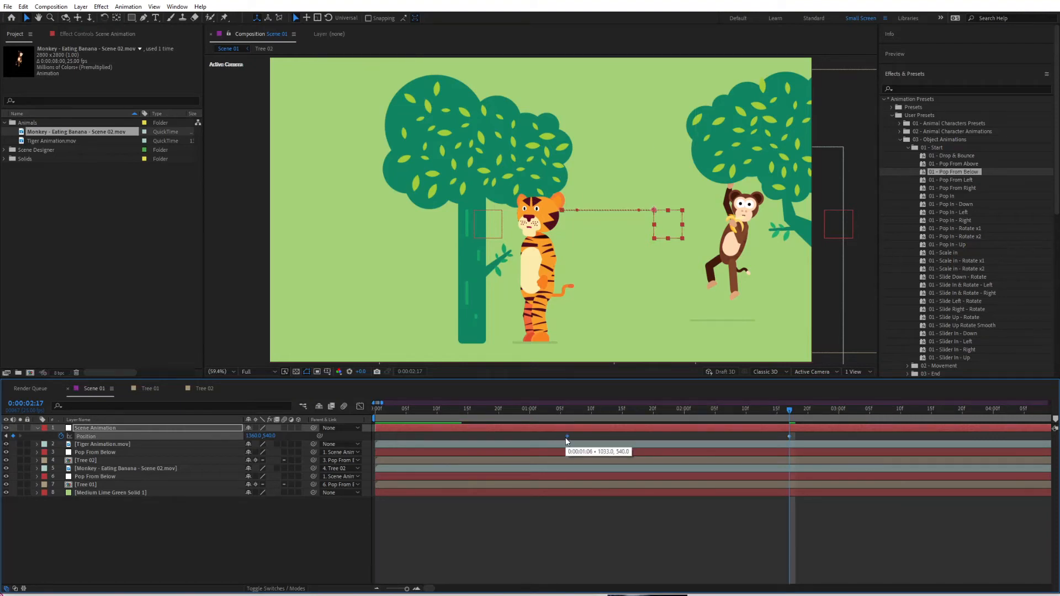
key("space")
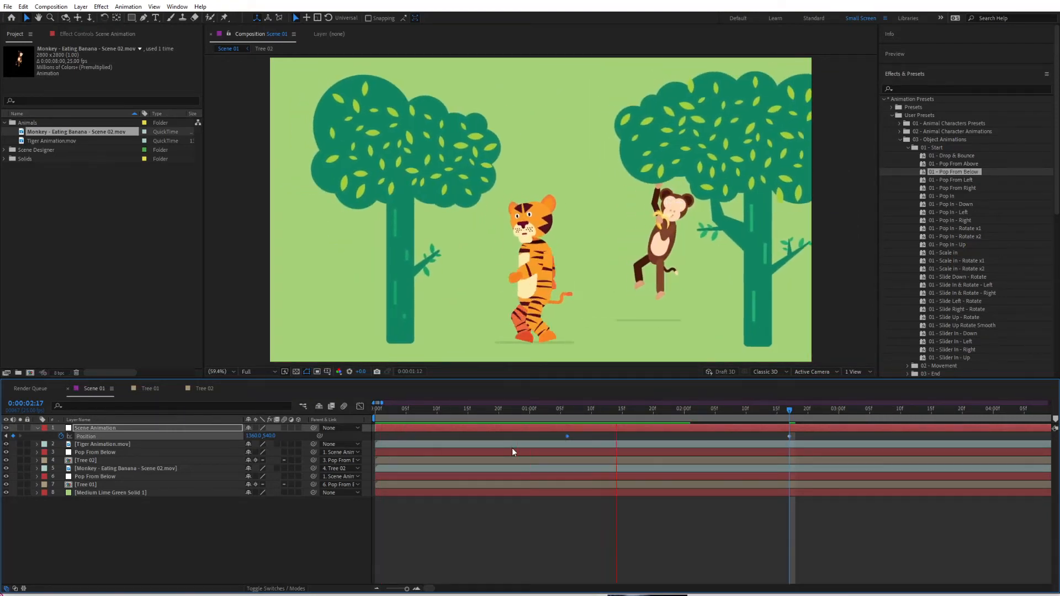
key("space")
left_click(376, 589)
left_click(376, 589)
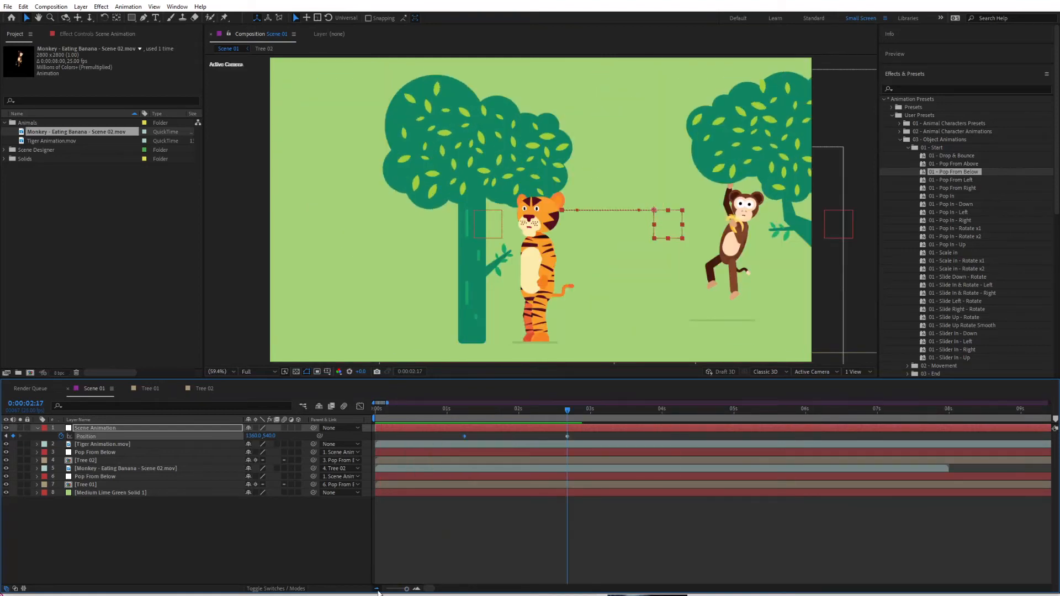
- Apply Easy Ease to both Scene Animation Position keyframes and preview the smoothed scene movement
left_click(376, 589)
left_click_drag(417, 445, 416, 445)
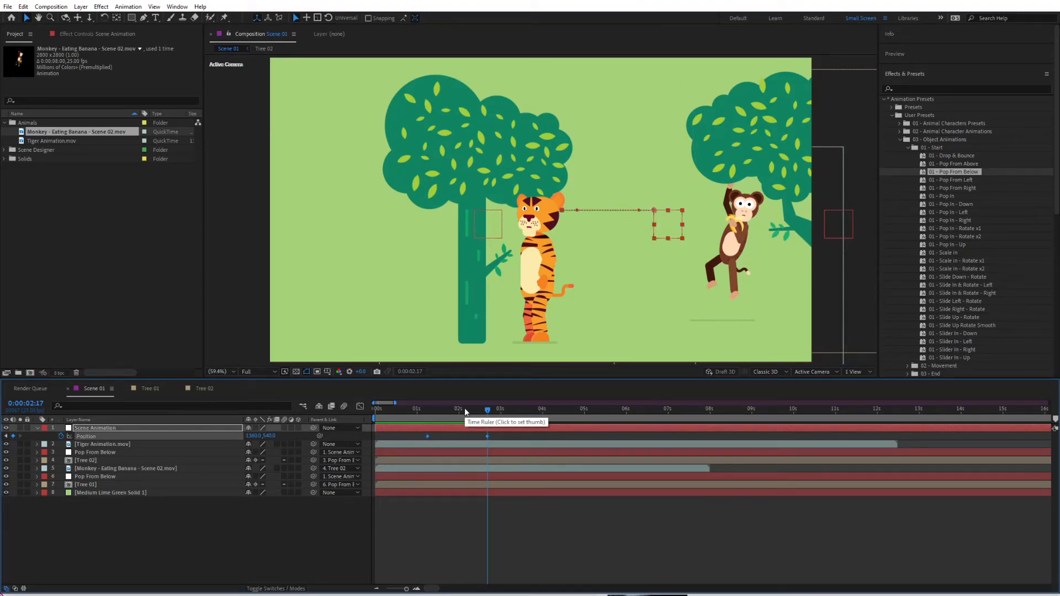
key("F9")
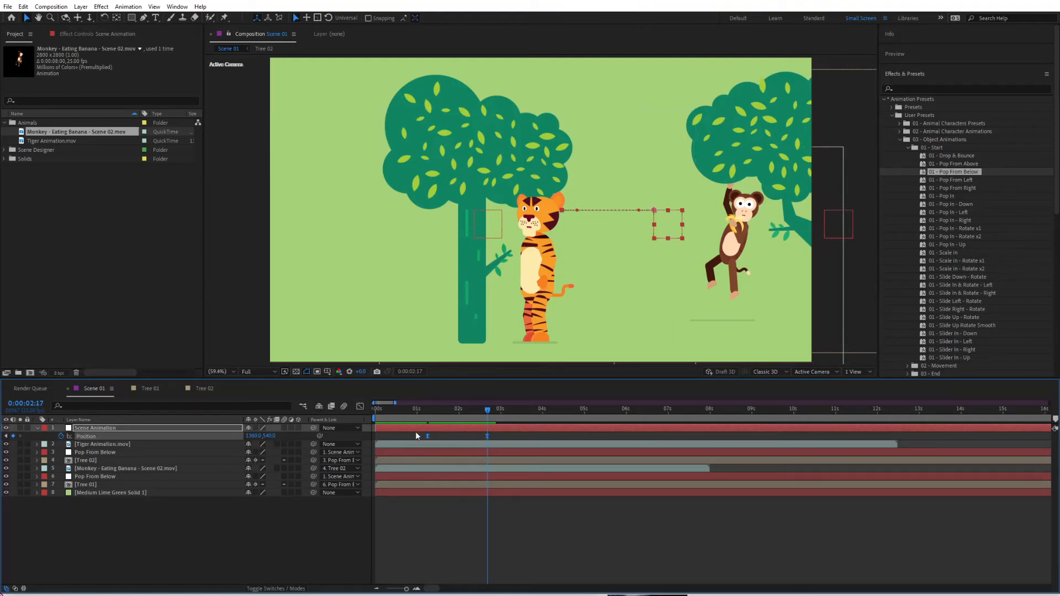
left_click(340, 528)
key("space")
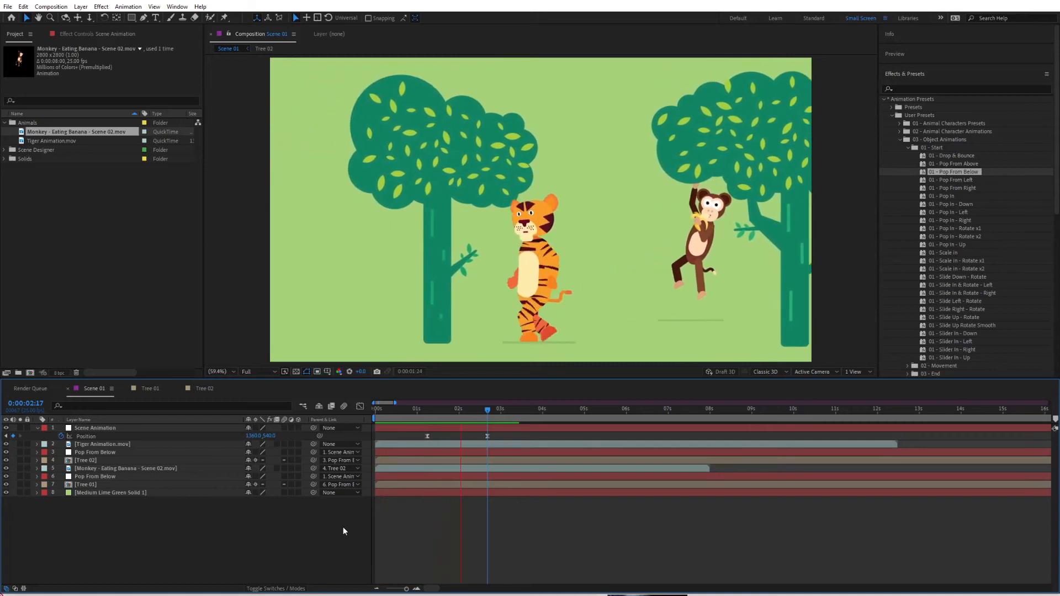
- Add a hold Position keyframe for Scene Animation at 0:00:04:02, keyframe X at about 2104 at 0:00:05:14, and preview
left_click_drag(503, 411, 548, 411)
left_click(13, 436)
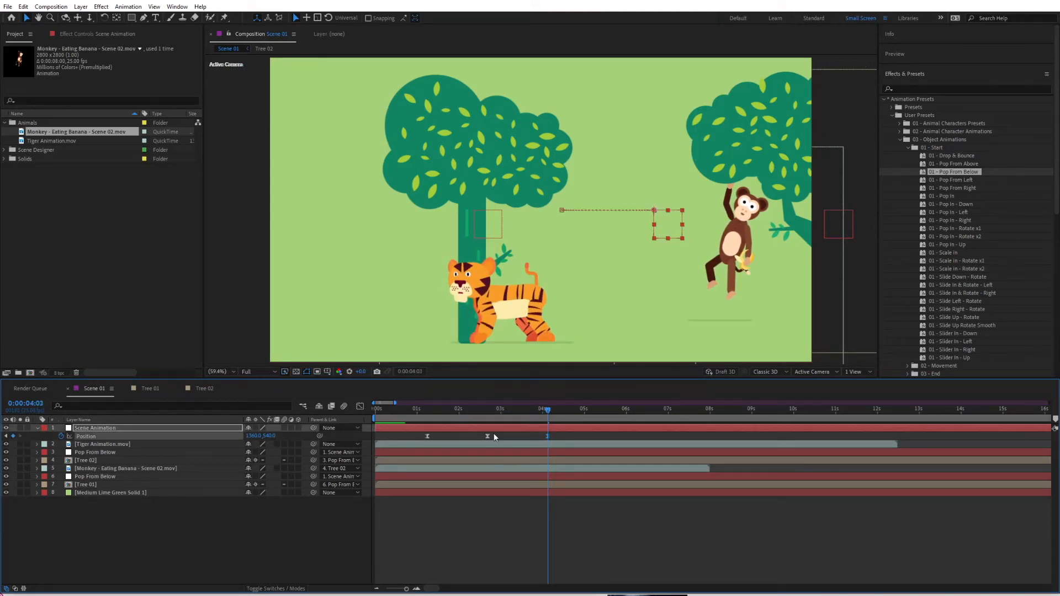
left_click_drag(549, 410, 607, 416)
left_click_drag(257, 437, 597, 424)
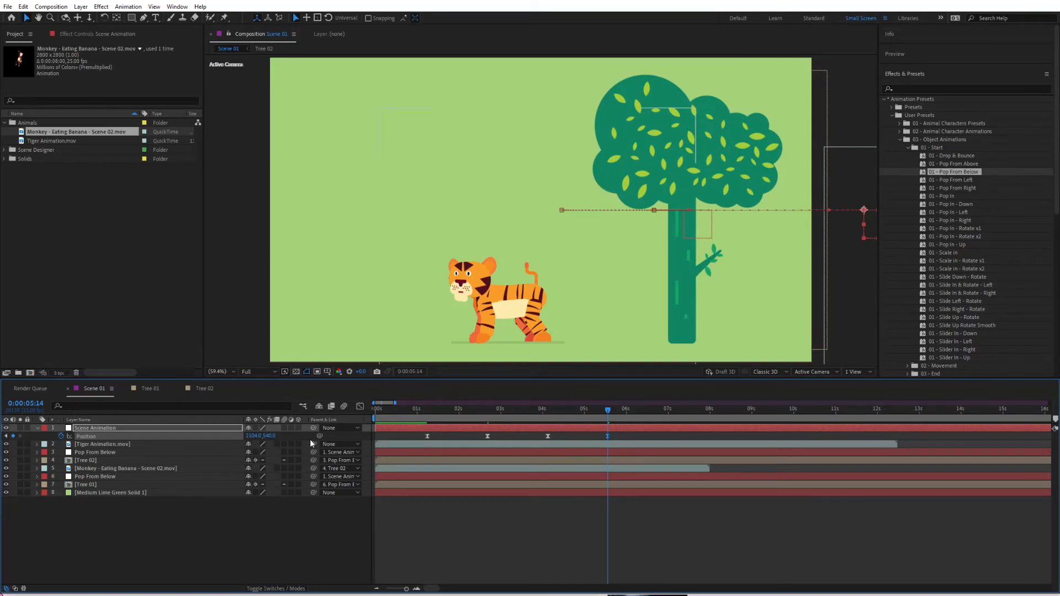
key("space")
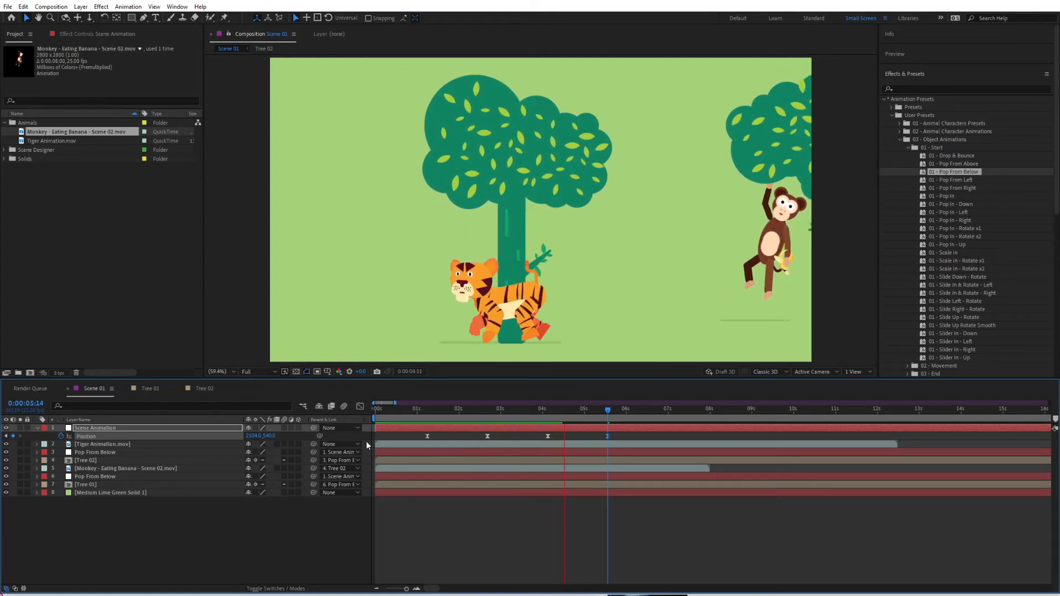
- Increase the X Position of the Scene Animation keyframe at 0:00:05:14 further and play back the scene
key("space")
left_click_drag(257, 437, 508, 436)
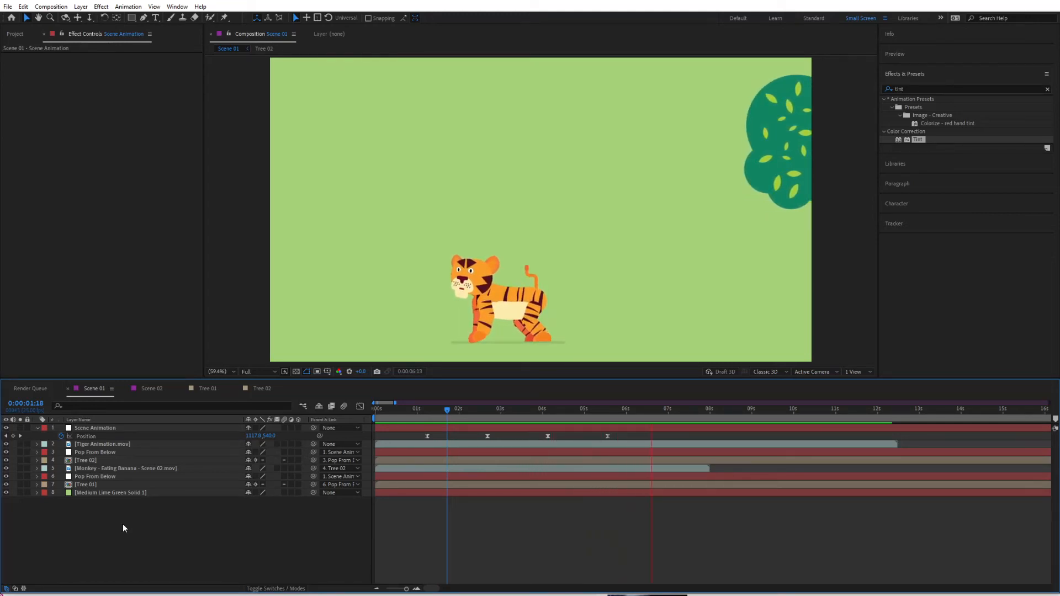
key("space")
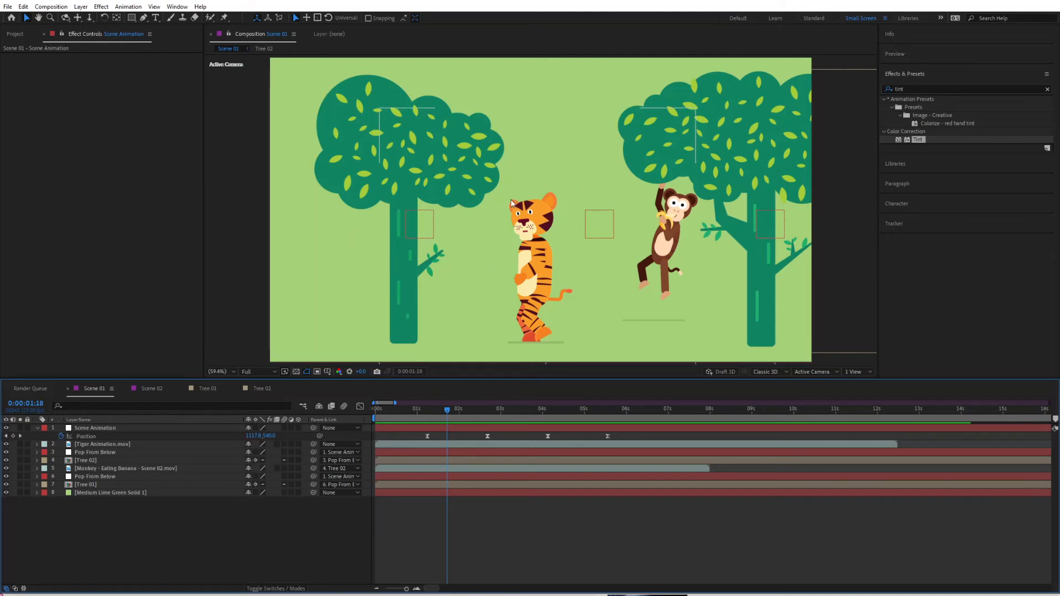
- In Scene 02, keyframe the Tiger Animation layer's Position at 0:00:01:05 and again at 0:00:02:18 with X about 639
left_click(152, 389)
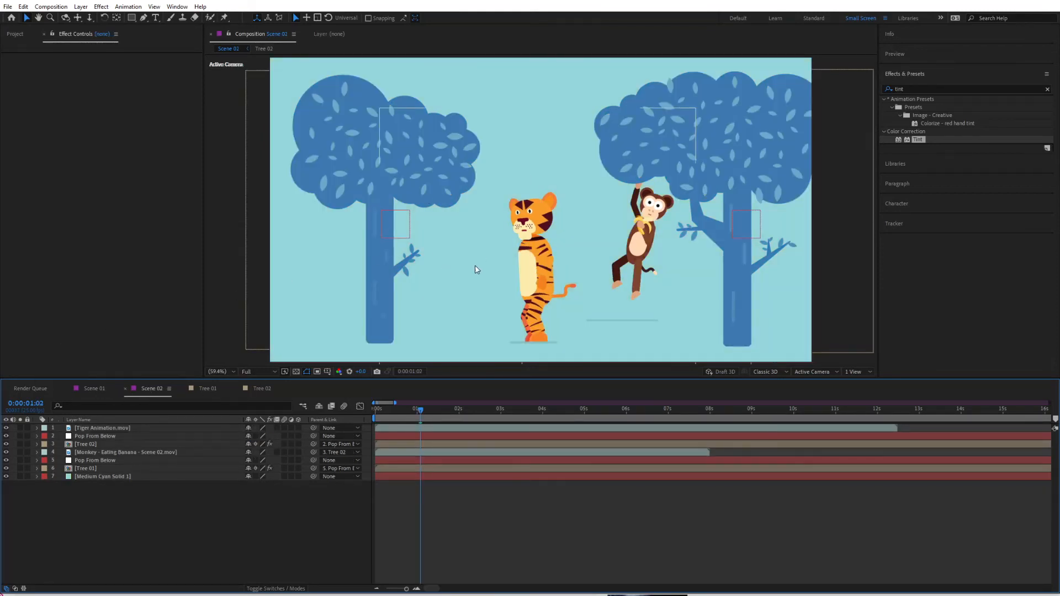
mouse_move(413, 410)
left_mouse_down()
mouse_move(379, 416)
mouse_move(482, 418)
mouse_move(406, 420)
left_mouse_up()
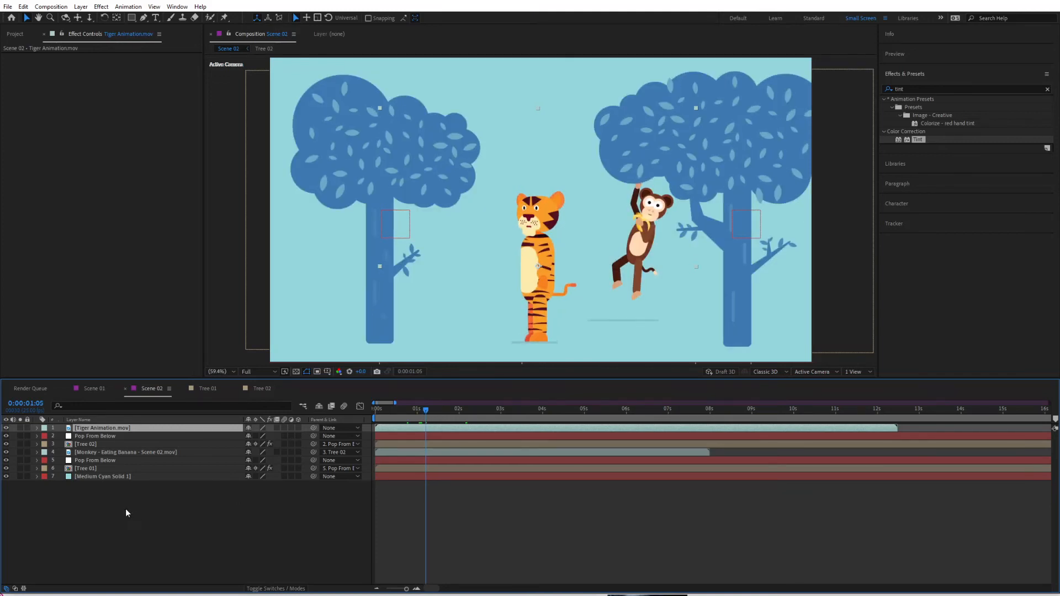
key("p")
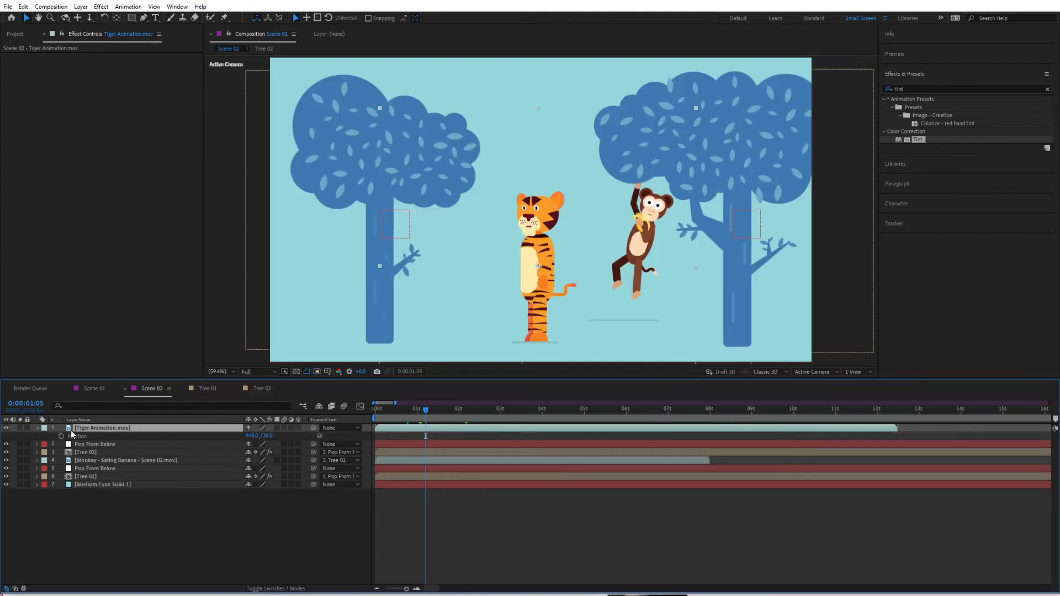
left_click(61, 436)
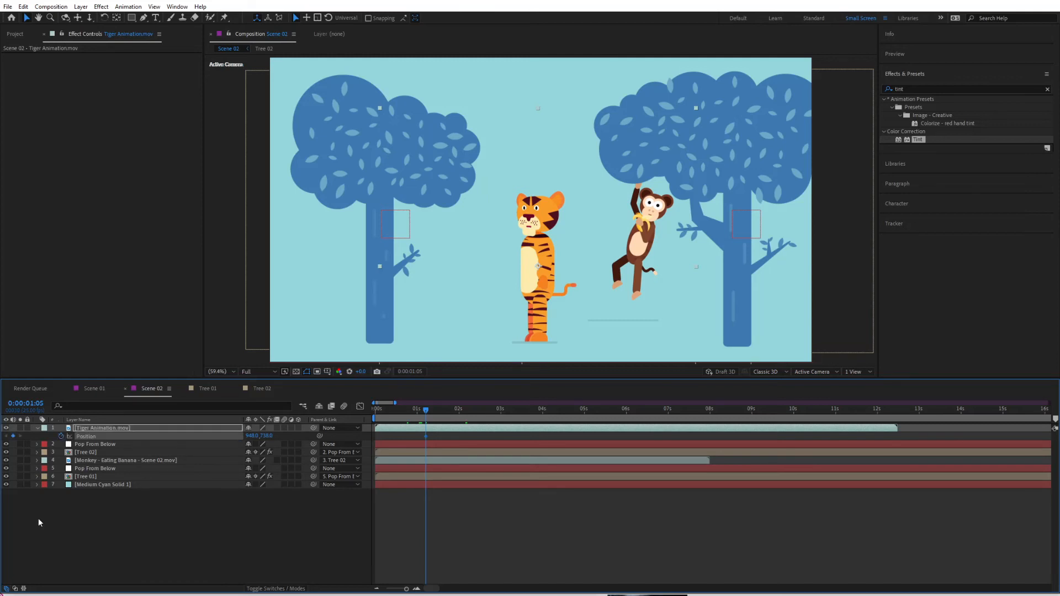
left_click_drag(426, 412, 490, 423)
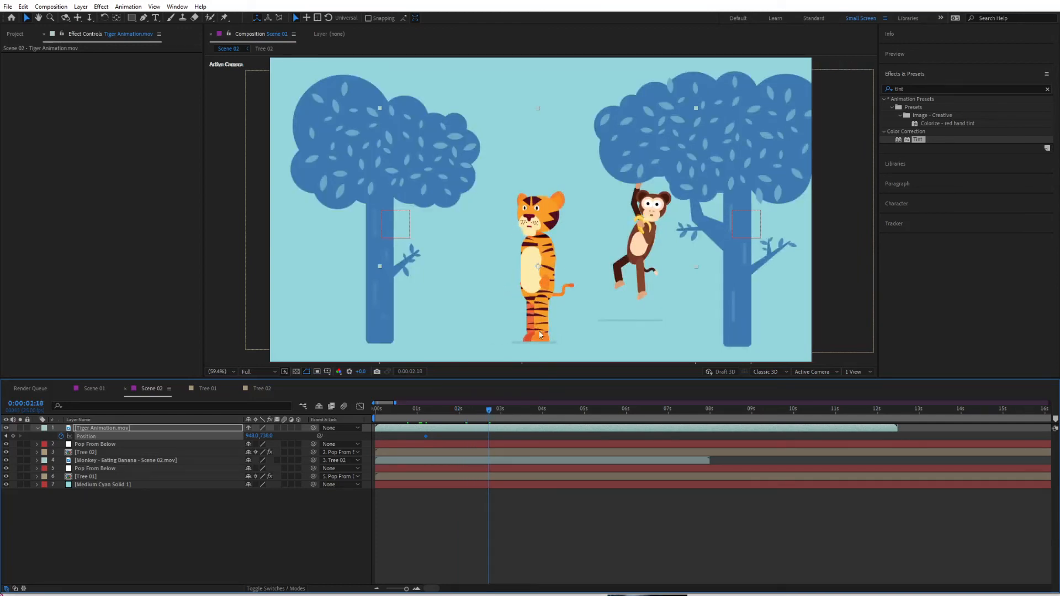
left_click_drag(251, 436, 119, 460)
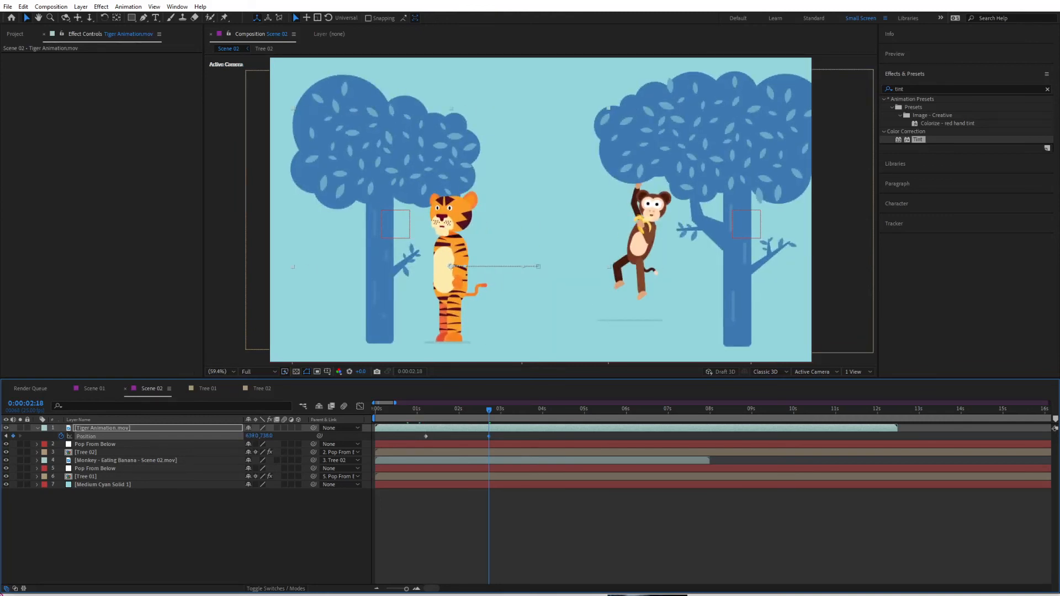
- Hold the tiger's Position just past 4 seconds, keyframe it at 0:00:05:13 with X about -424, and preview the exit
left_click_drag(492, 413, 609, 415)
left_click_drag(227, 437, 111, 438)
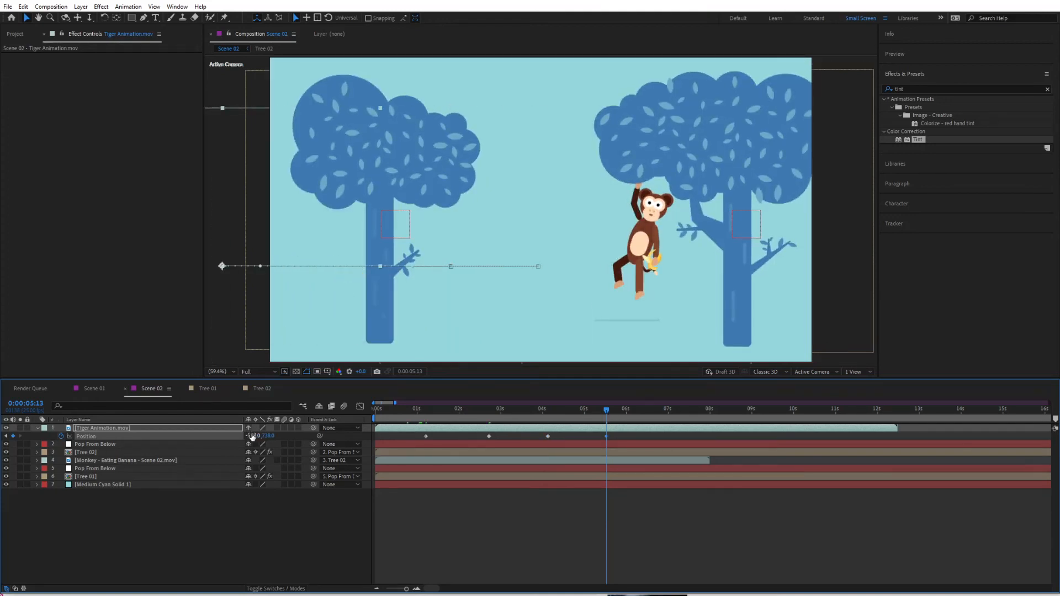
key("space")
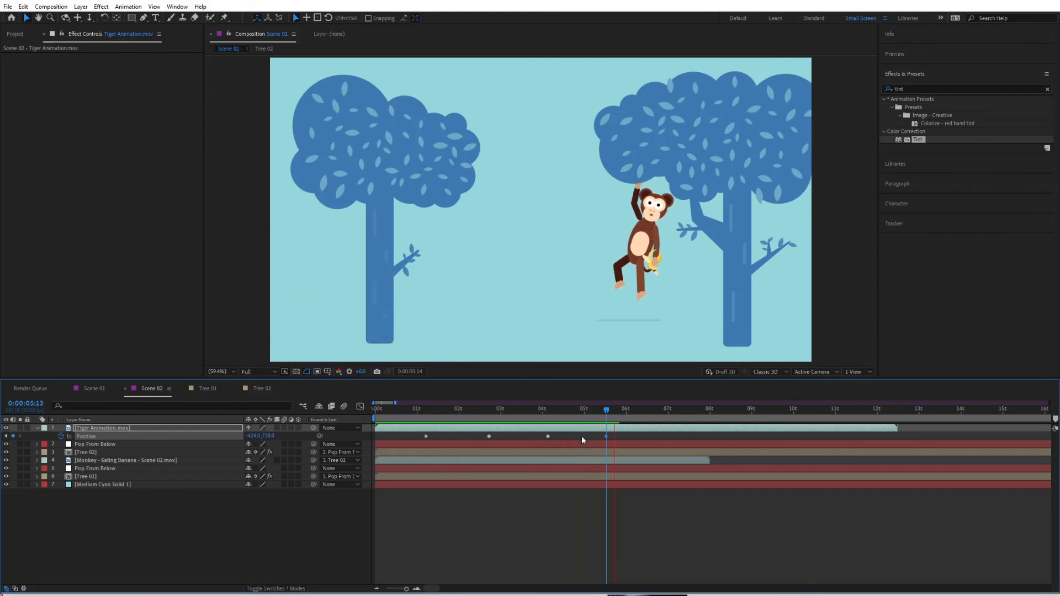
- Apply Easy Ease to all four tiger Position keyframes and play back Scene 02
left_click_drag(614, 434, 413, 445)
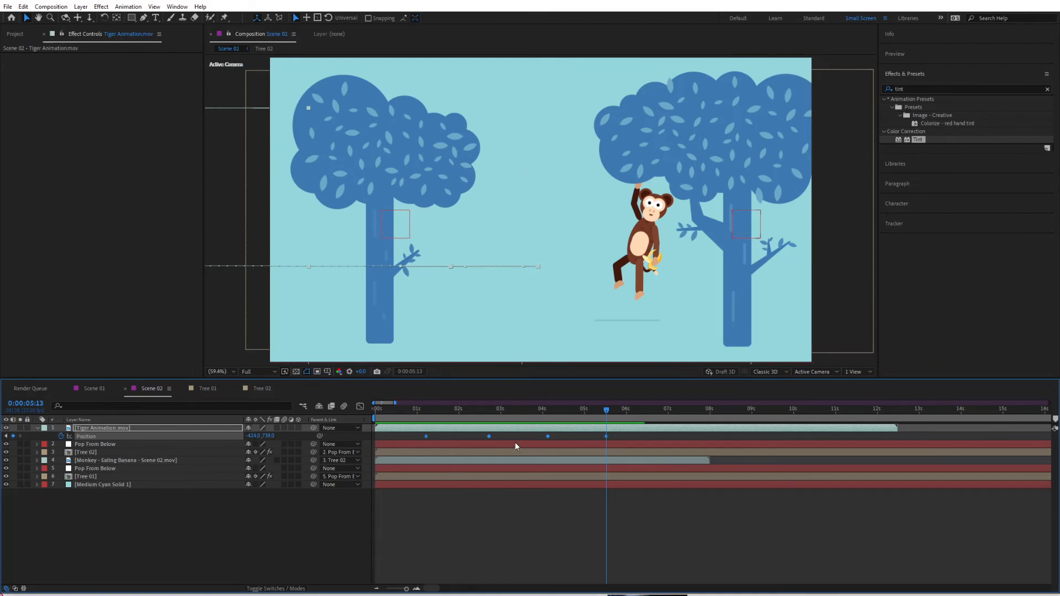
key("F9")
left_click(487, 408)
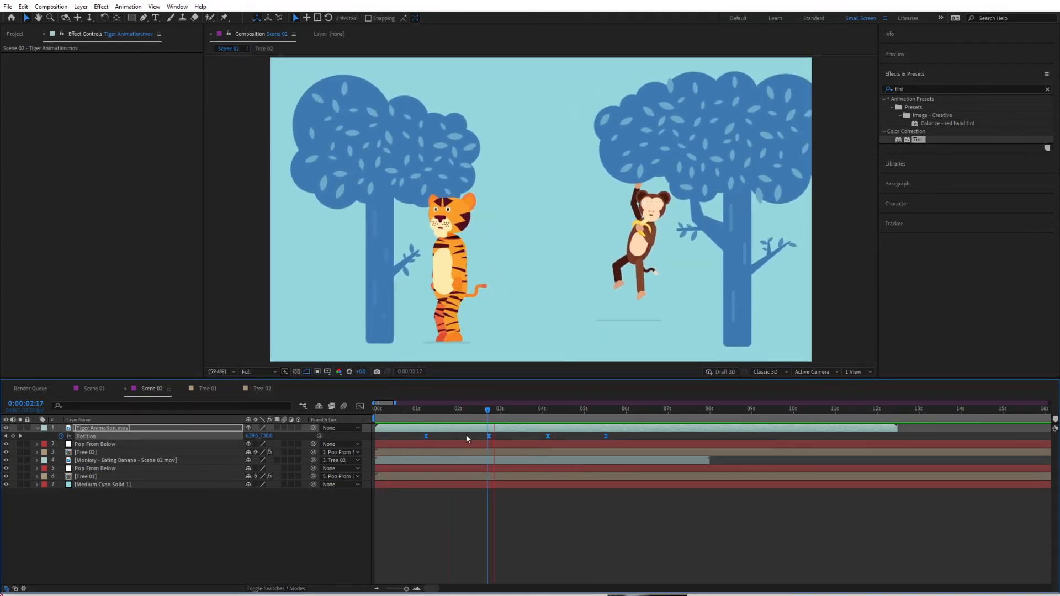
key("space")
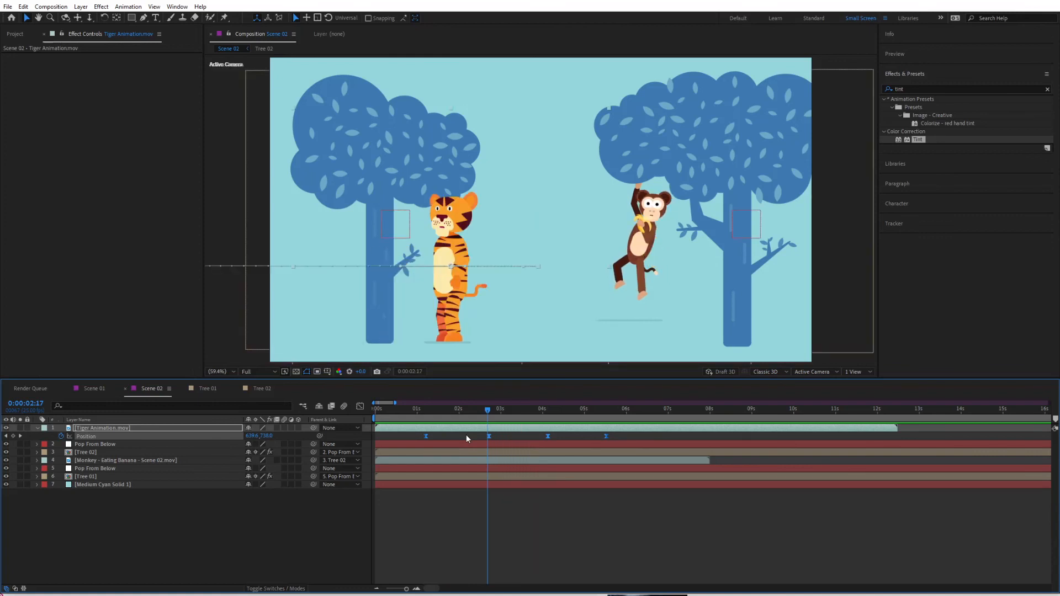
- Find Tiger Animation.mov in the project's Animals folder and add a second copy of it to Scene 02
left_click_drag(488, 426, 523, 426)
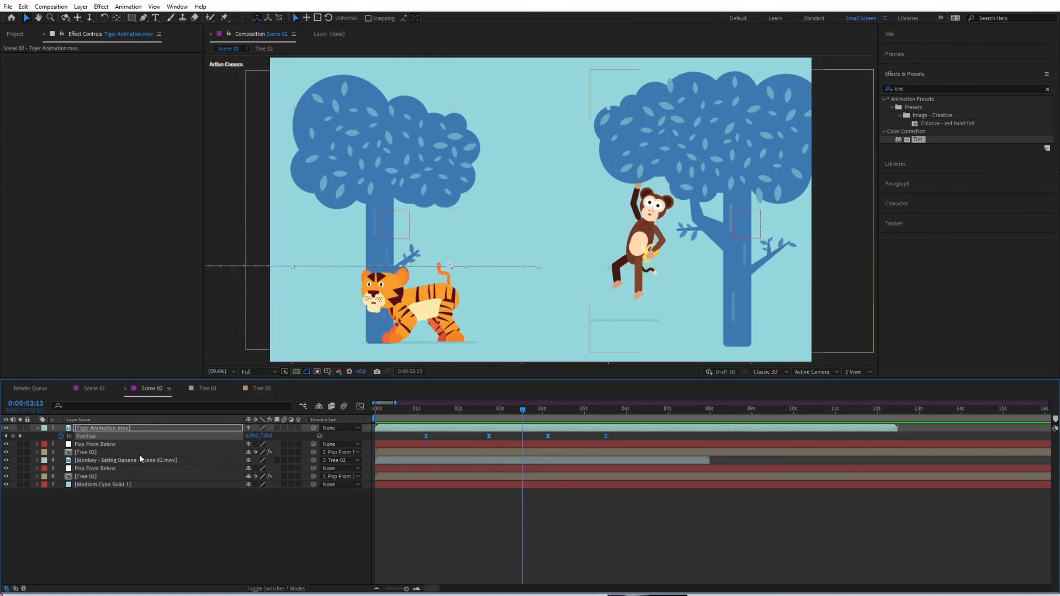
left_click(37, 429)
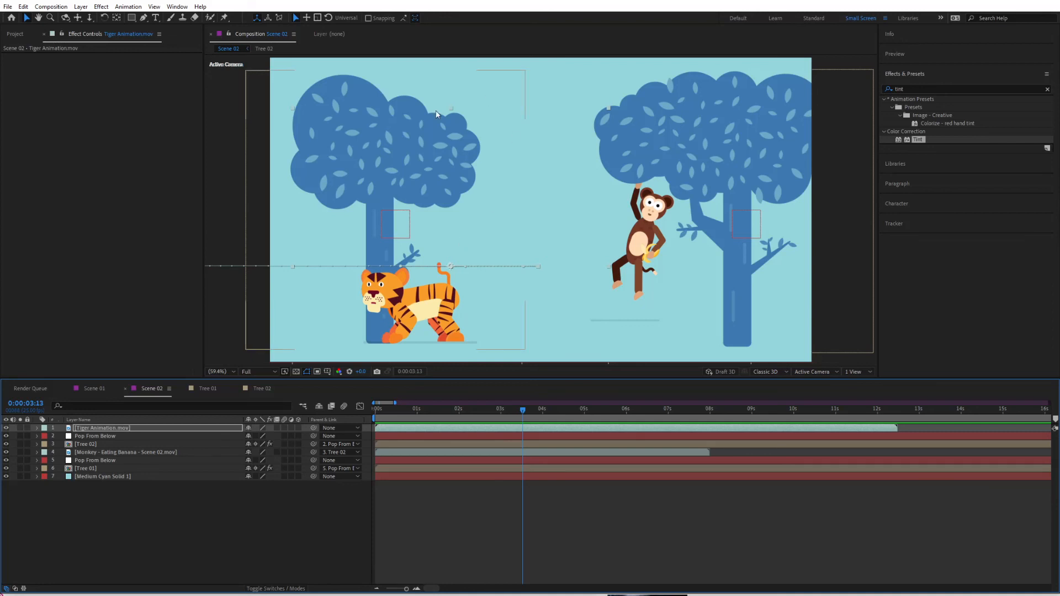
left_click(17, 36)
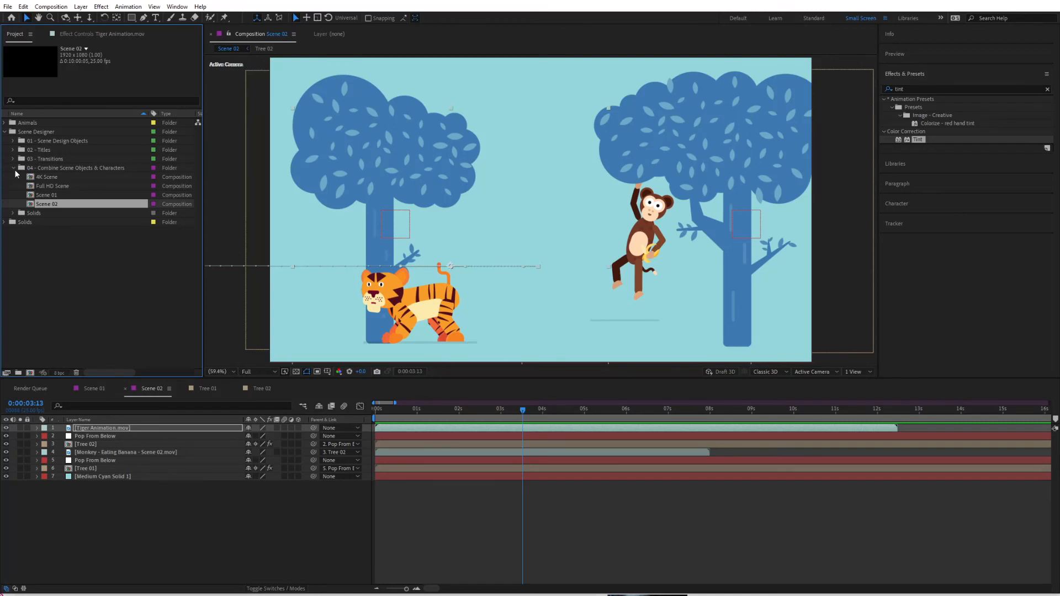
left_click(13, 168)
left_click(4, 123)
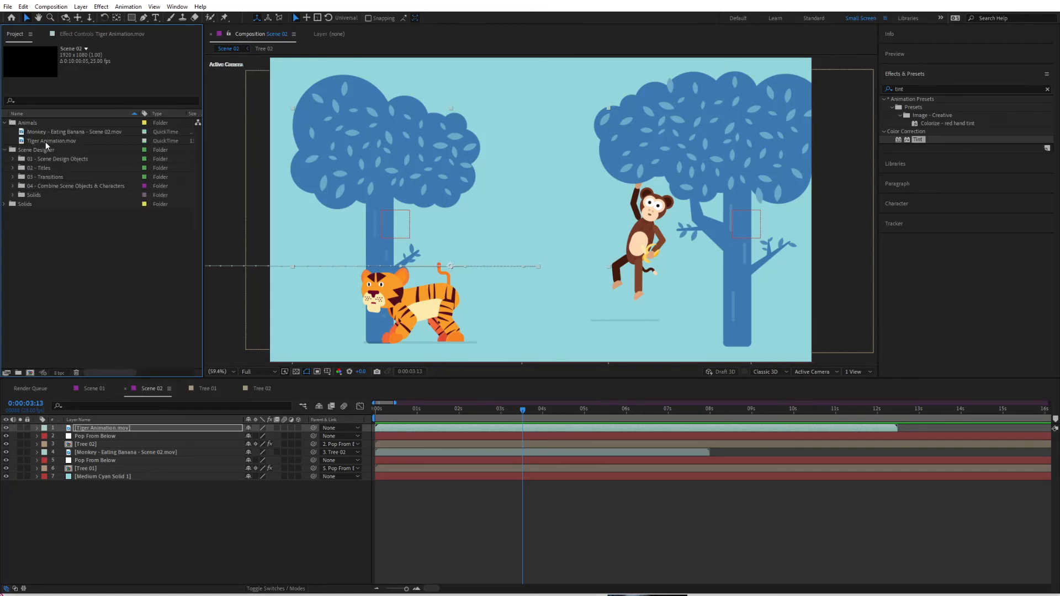
left_click(39, 142)
left_click_drag(38, 141, 515, 298)
- Scale the second tiger to 32% and place it between the first tiger and the monkey
left_click_drag(358, 349, 487, 239)
left_click(176, 431)
key("s")
left_click_drag(258, 435, 226, 437)
left_click_drag(600, 205, 508, 282)
- Move the small tiger beneath the original tiger in the layer order, adjust its placement, and start its clip about 0.7 seconds later
left_click_drag(81, 429, 87, 447)
left_click_drag(514, 290, 507, 302)
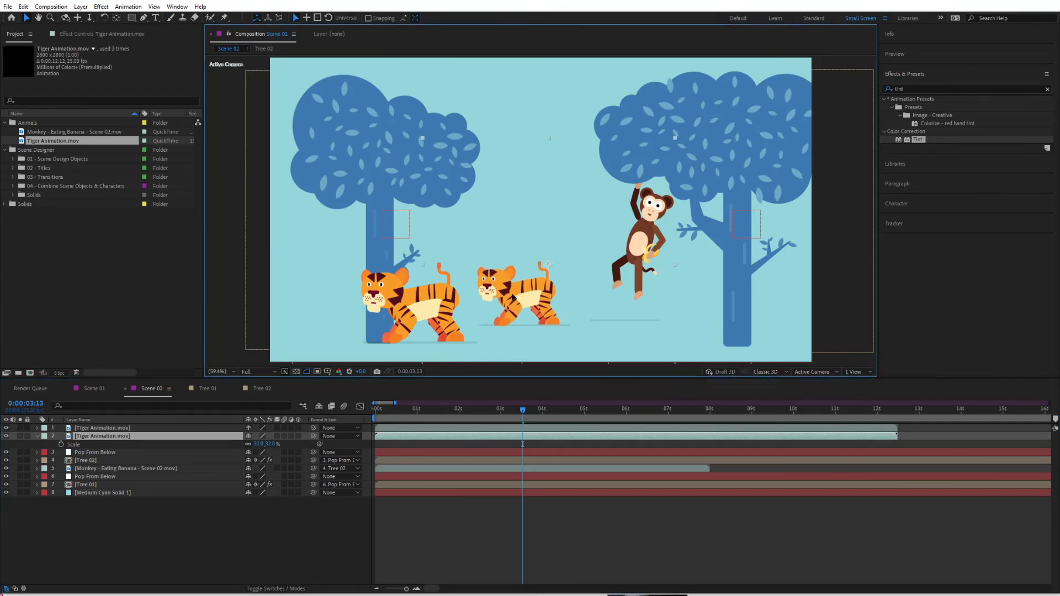
left_click_drag(399, 437, 425, 448)
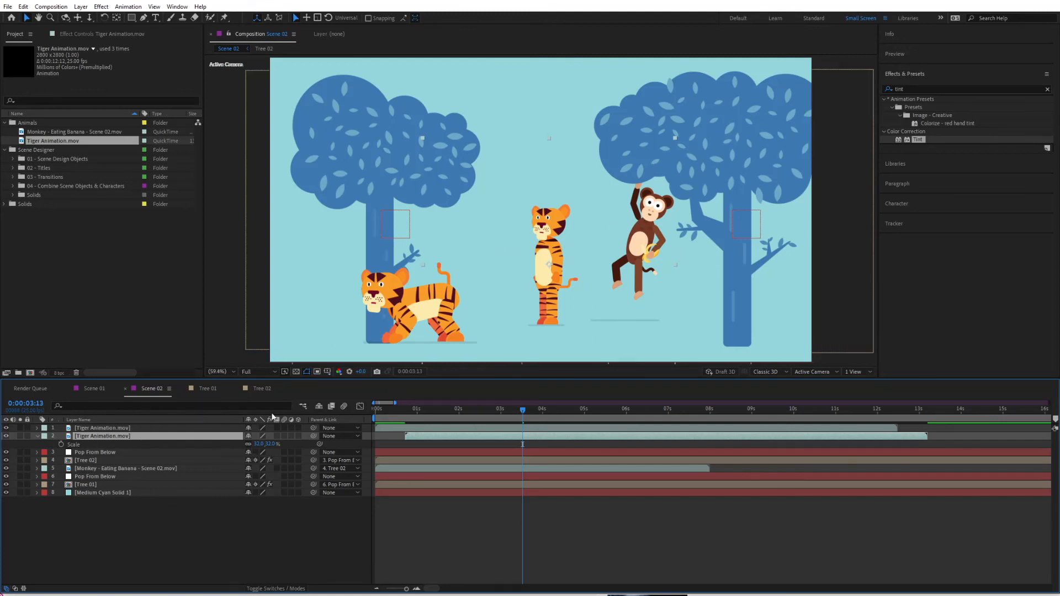
- Flip the small tiger horizontally by unlinking its Scale proportions and setting the horizontal scale to -32%, and preview Scene 02
left_click(247, 444)
key("s")
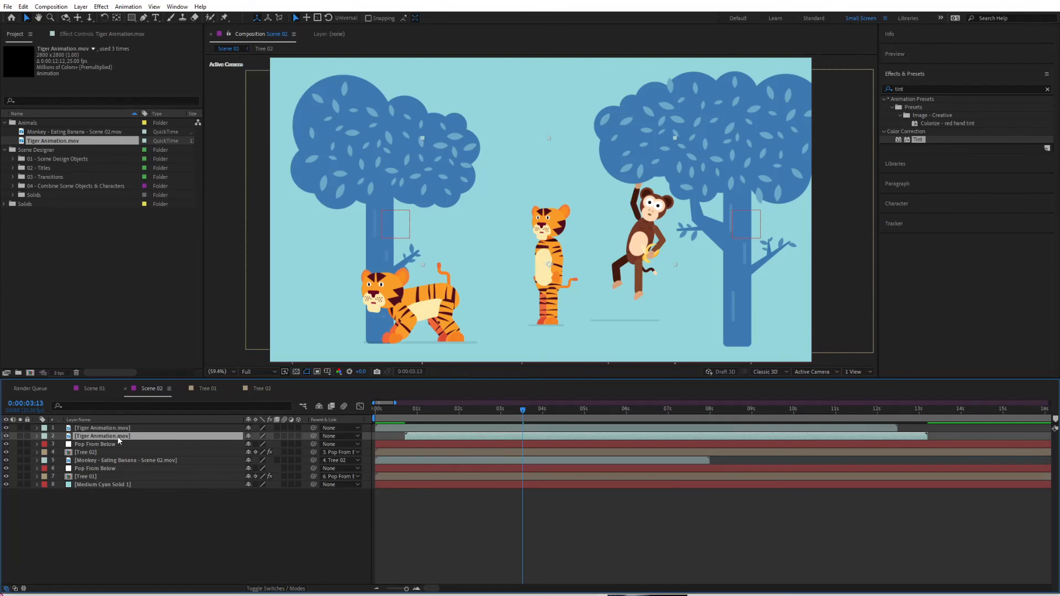
key("s")
left_click(258, 444)
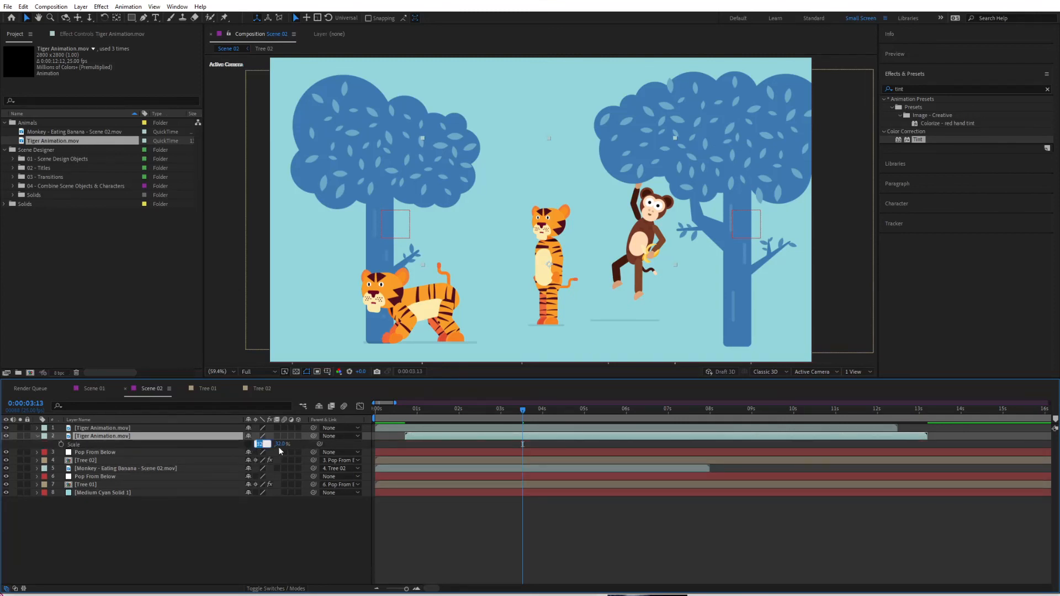
type("-32")
key("Return")
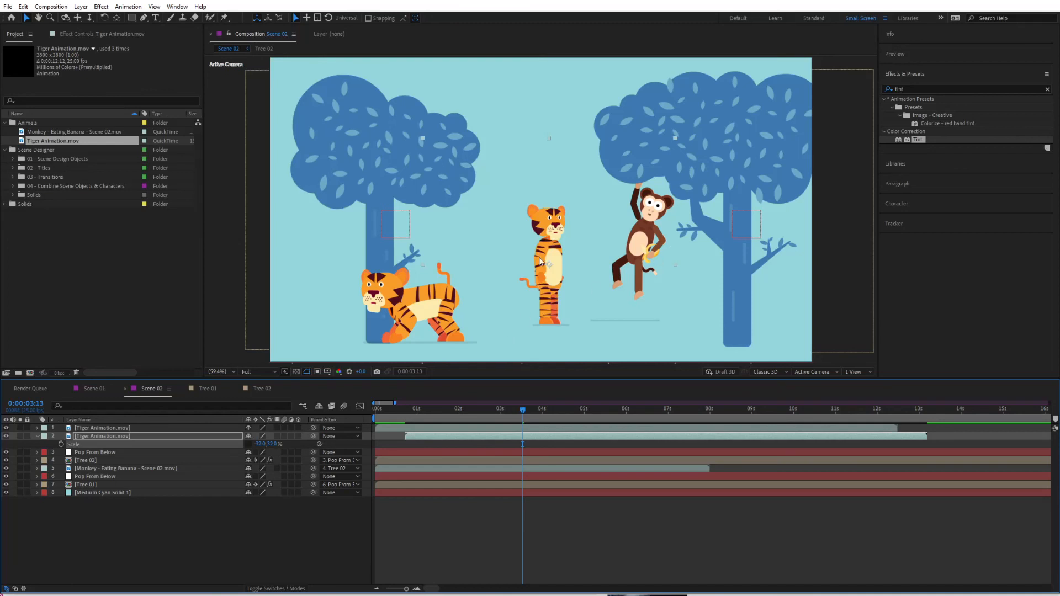
key("space")
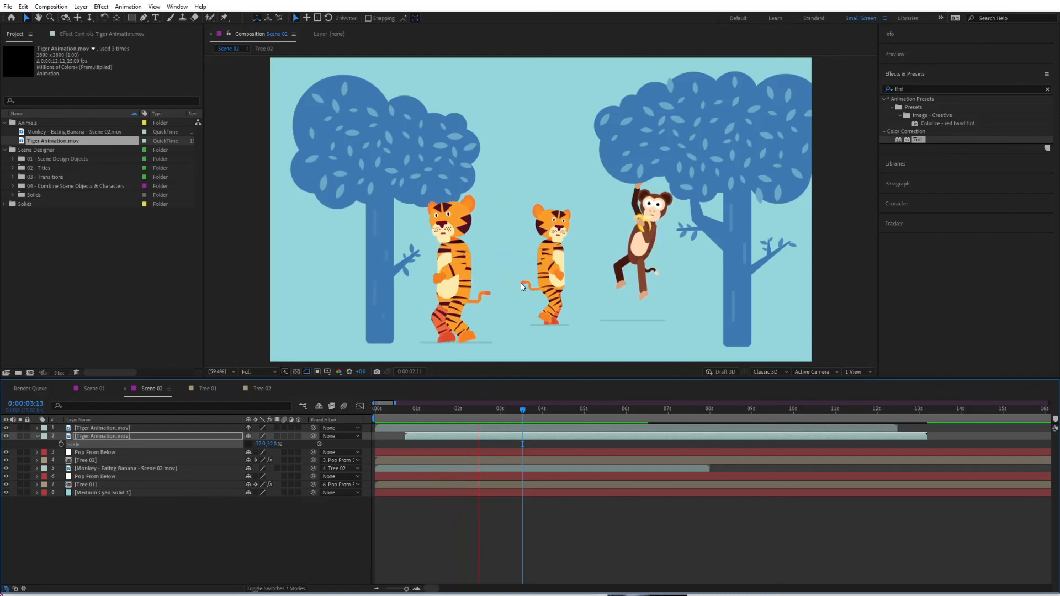
key("space")
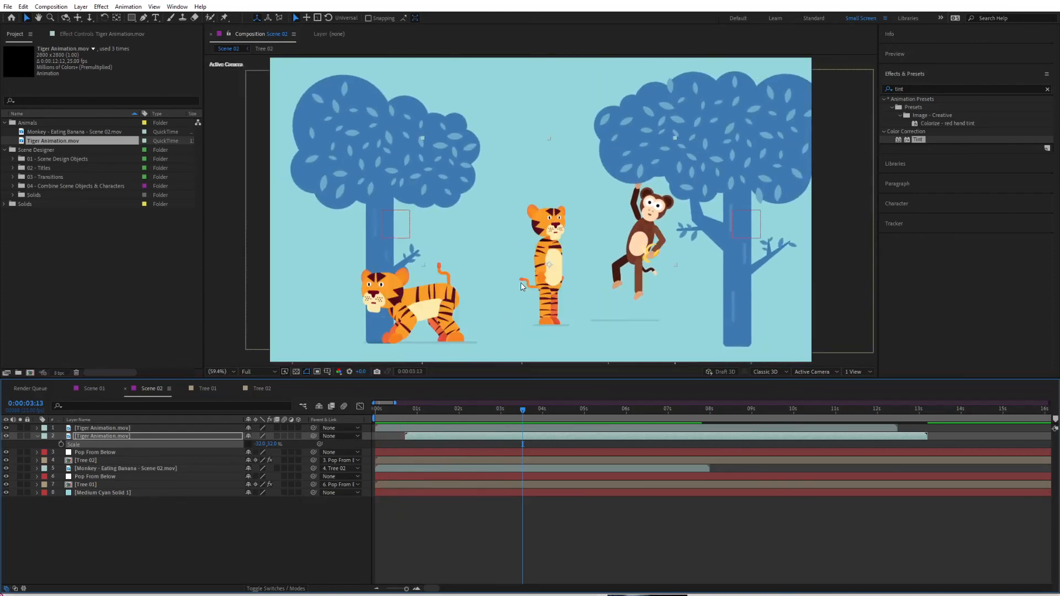